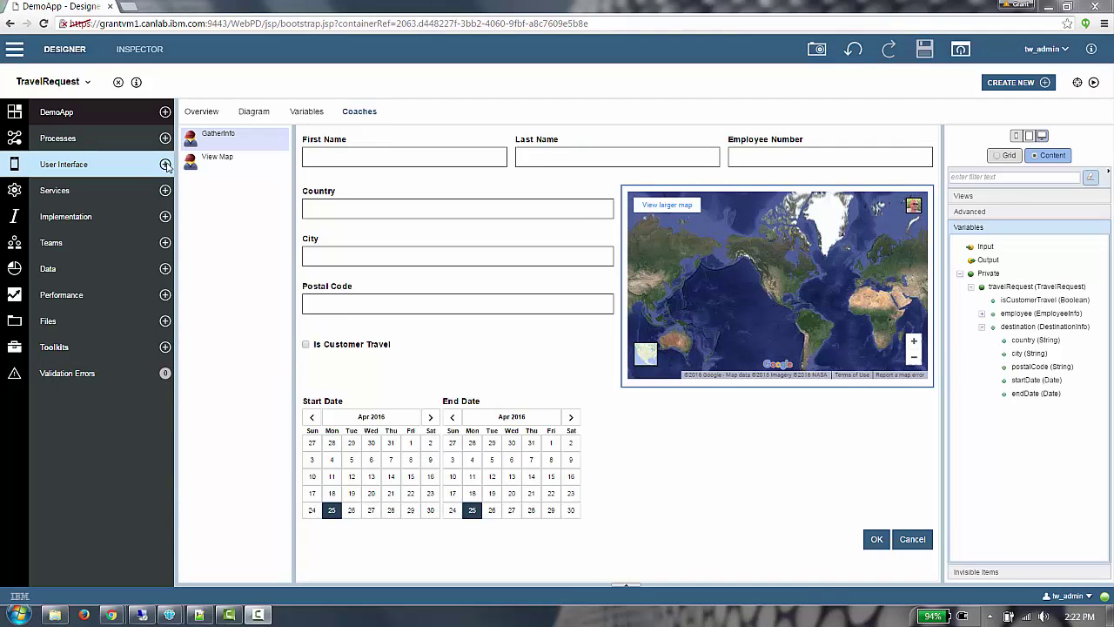
Step: Create a new user interface theme named DarkTheme as a copy of the existing BPM Theme (System Data)
{"action": "left_click", "coordinate": [165, 166]}
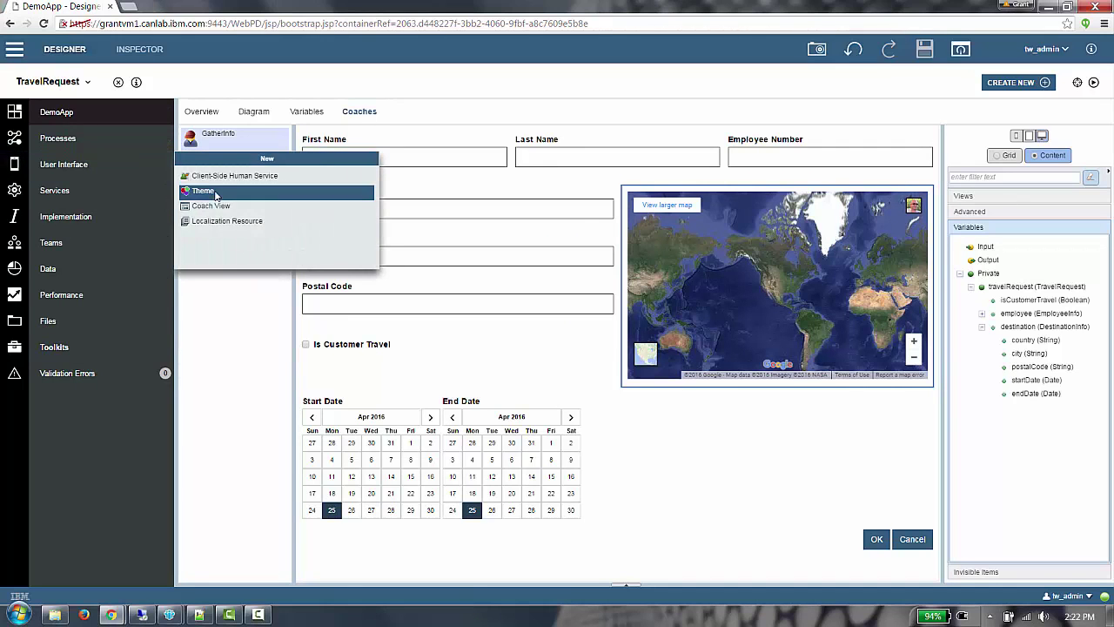
{"action": "left_click", "coordinate": [306, 209]}
{"action": "type", "text": "DarkTh"}
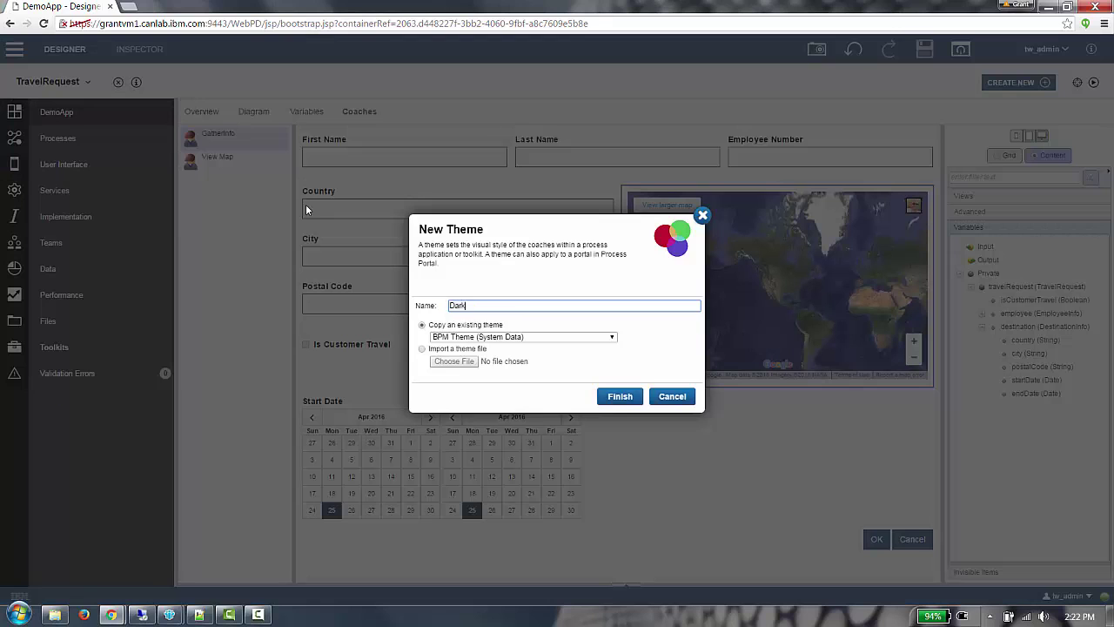
{"action": "type", "text": "eme"}
{"action": "key", "text": "Return"}
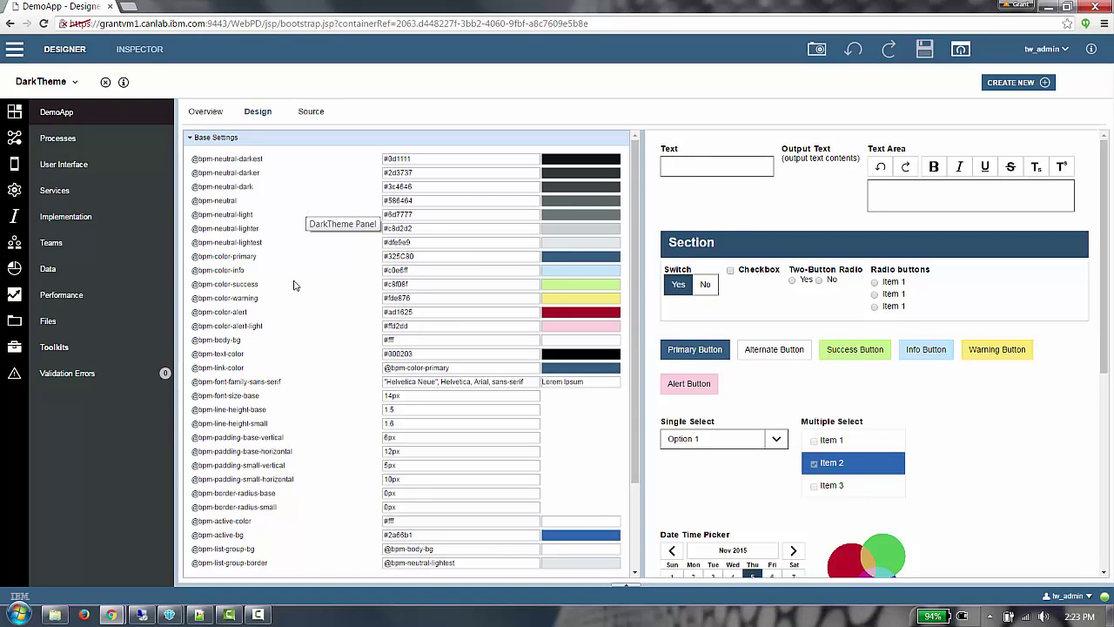
{"action": "left_click", "coordinate": [220, 144]}
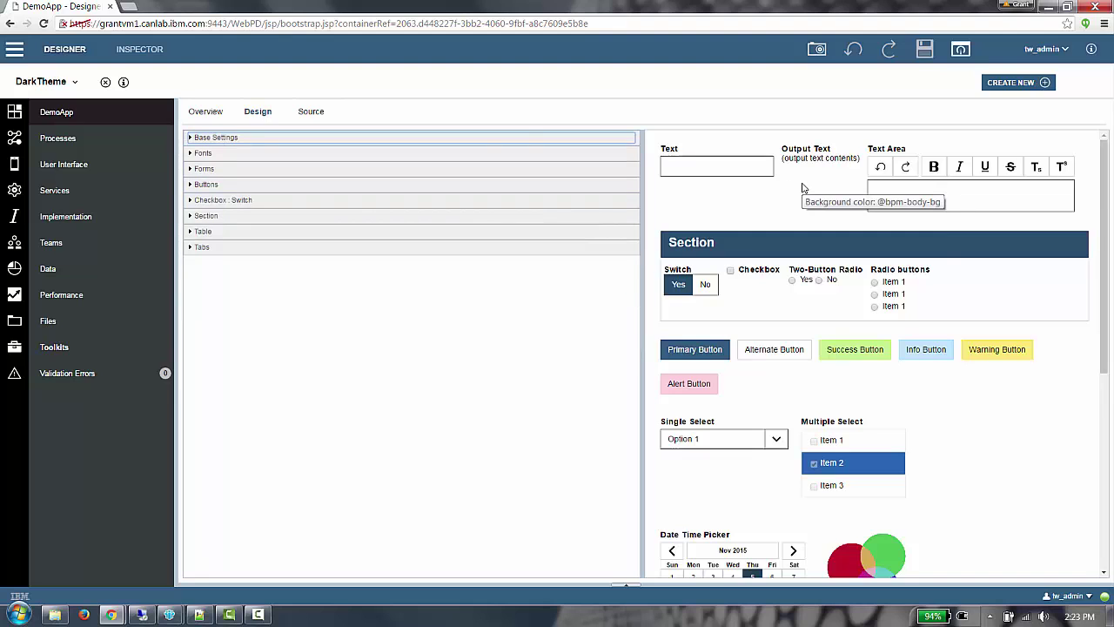
{"action": "left_click", "coordinate": [218, 140]}
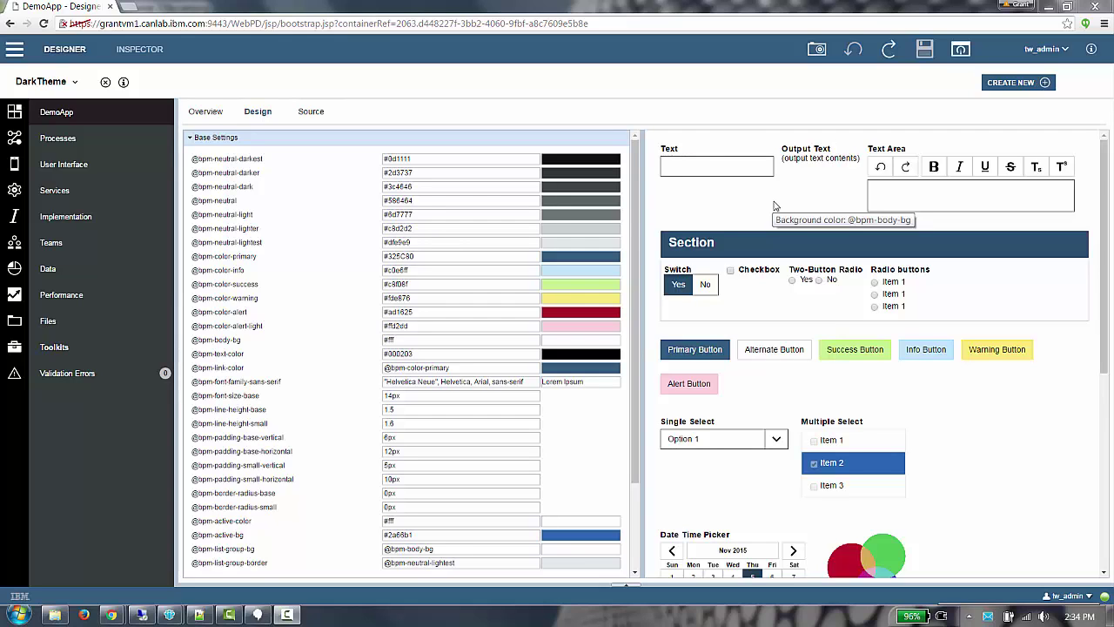
{"action": "left_click", "coordinate": [566, 341]}
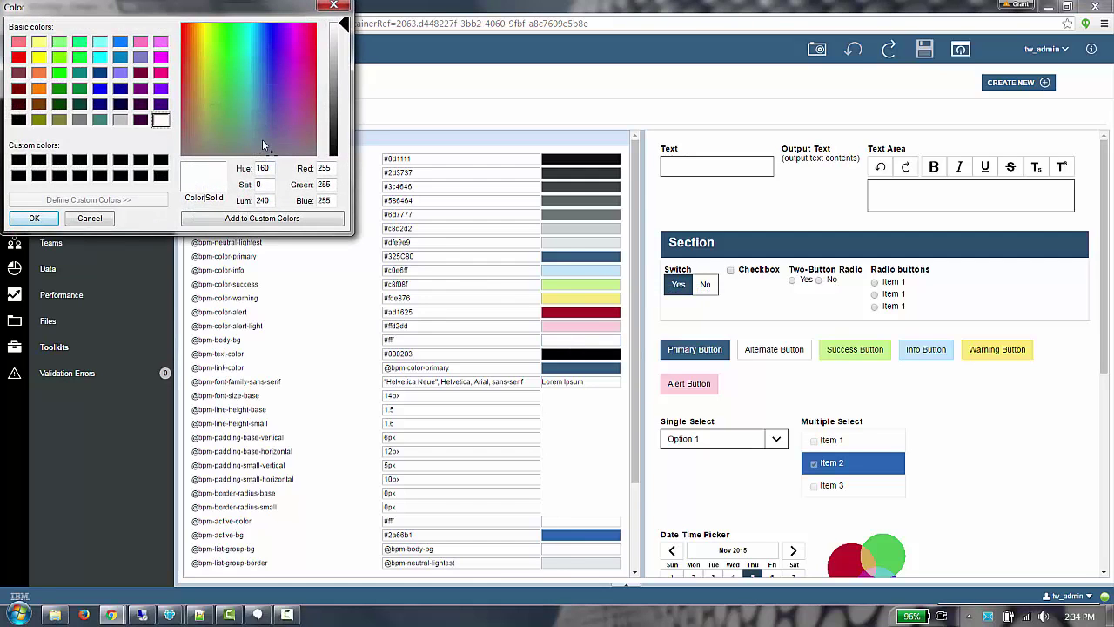
{"action": "left_click", "coordinate": [264, 139]}
{"action": "left_click", "coordinate": [340, 57]}
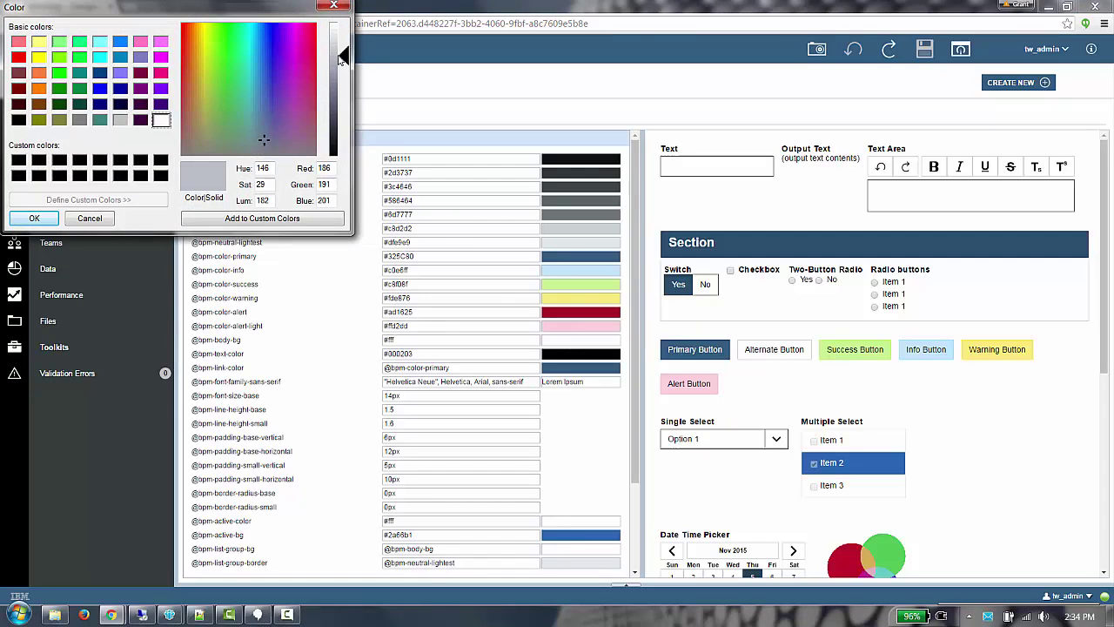
{"action": "left_click", "coordinate": [35, 218]}
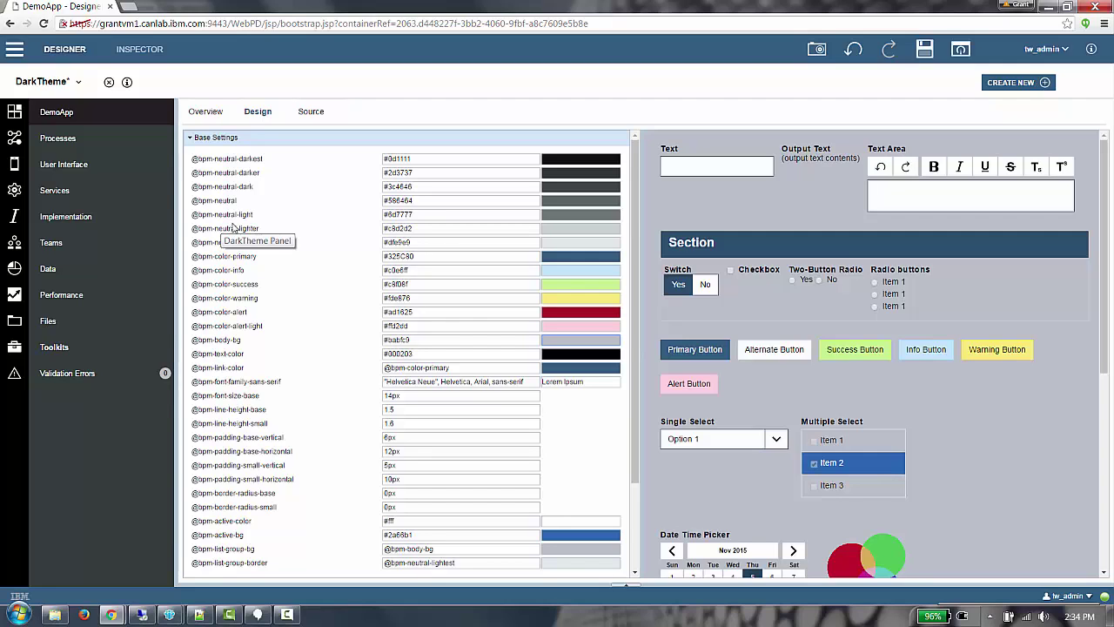
Step: Examine which variable defines the primary button's background in the Buttons settings and trace it back to the base settings
{"action": "mouse_move", "coordinate": [693, 349]}
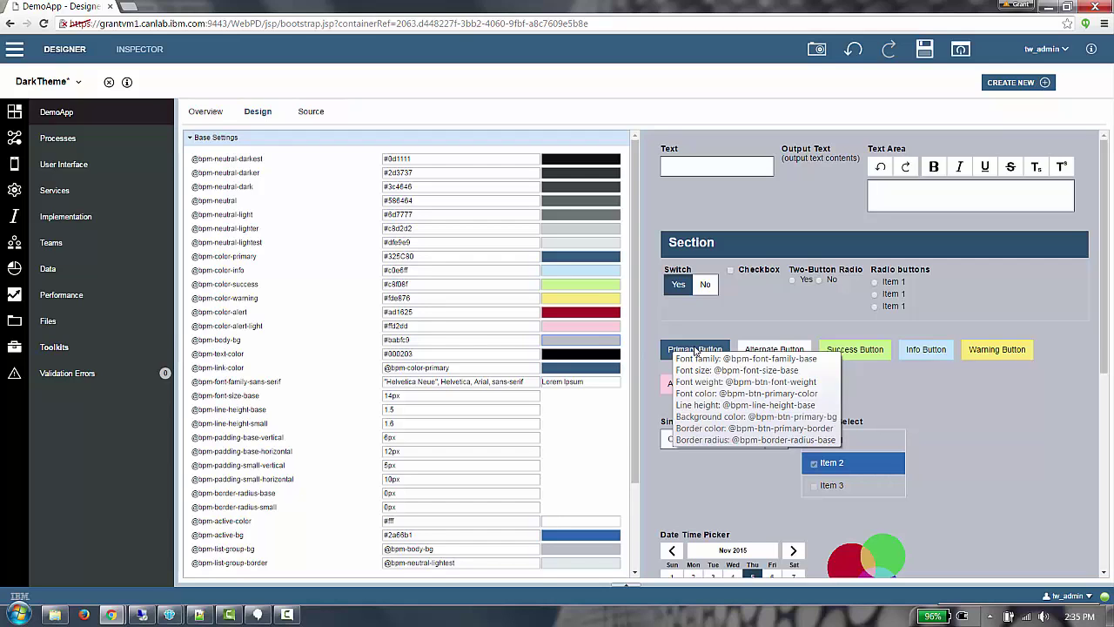
{"action": "left_click_drag", "start_coordinate": [637, 307], "coordinate": [649, 451]}
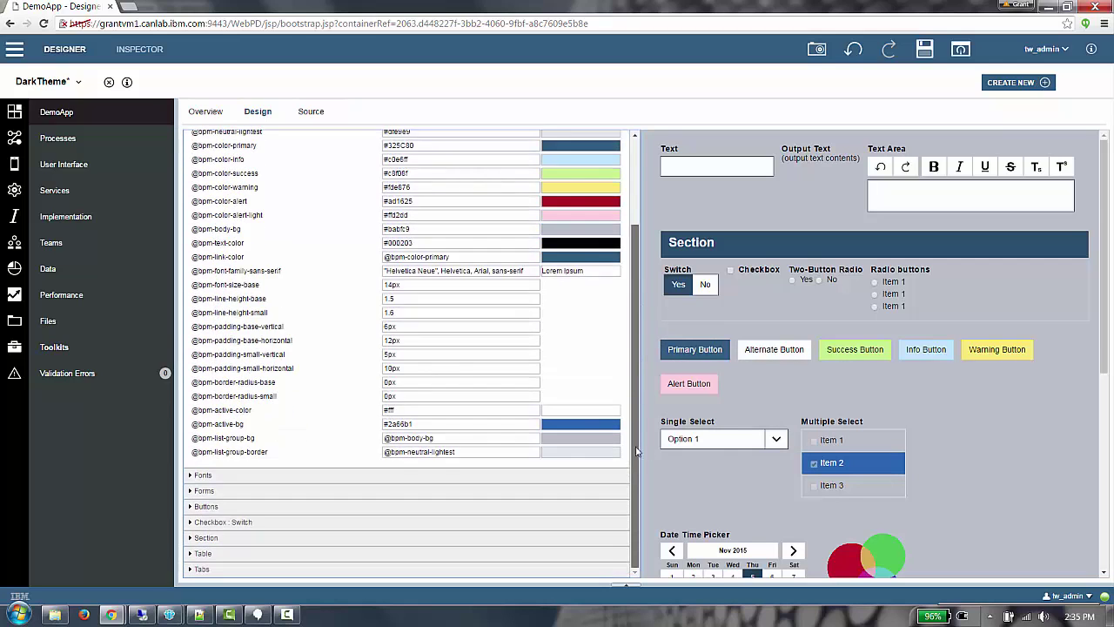
{"action": "left_click", "coordinate": [236, 509]}
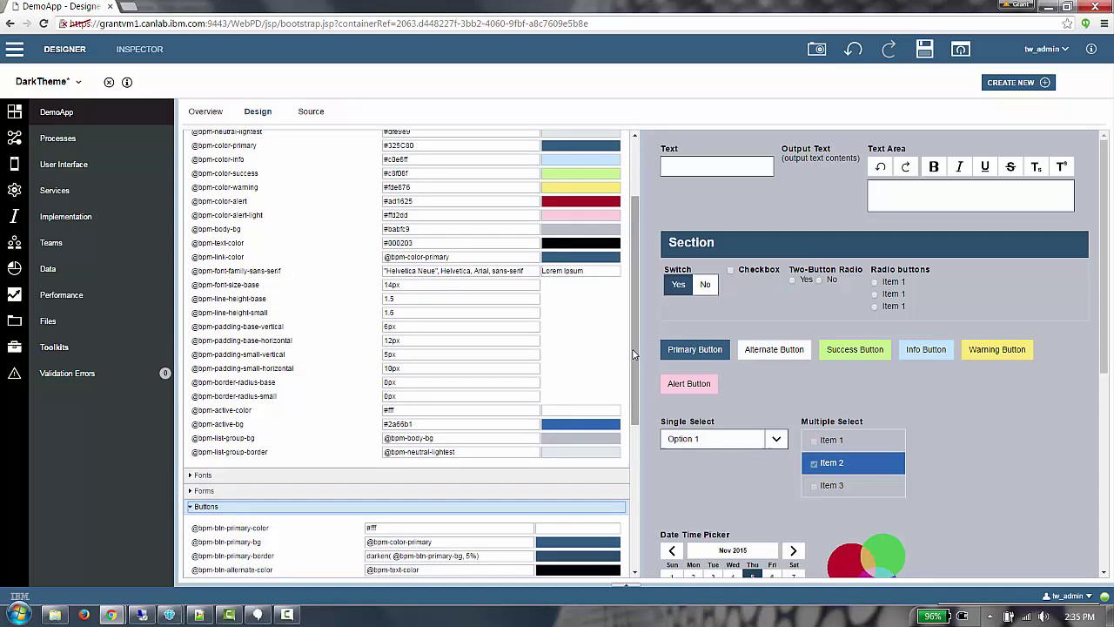
{"action": "left_click_drag", "start_coordinate": [634, 354], "coordinate": [497, 427]}
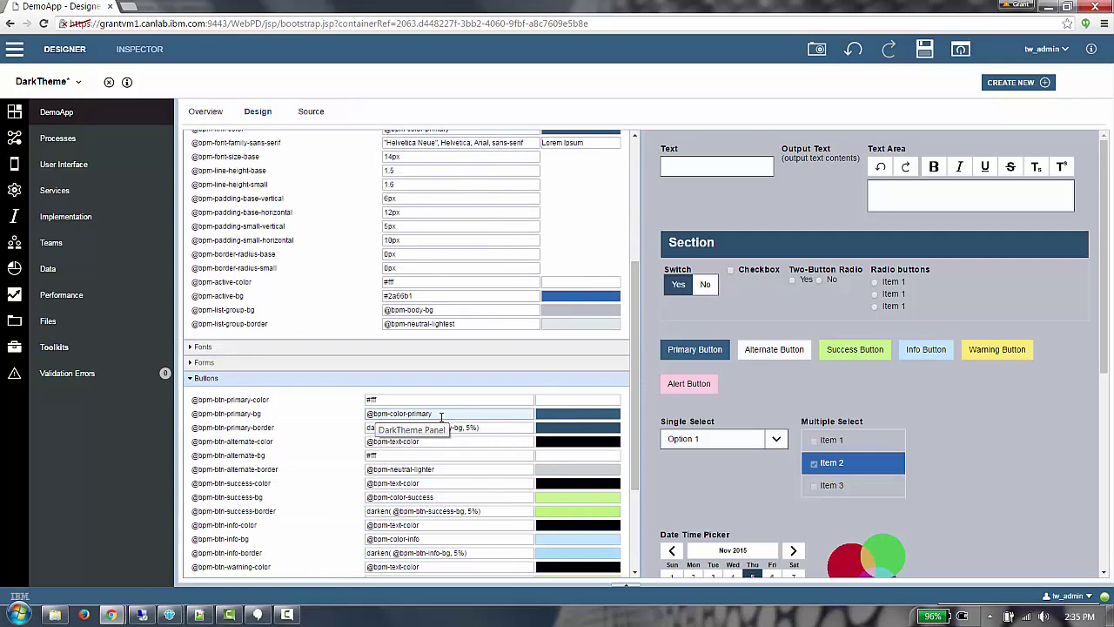
{"action": "left_click_drag", "start_coordinate": [438, 415], "coordinate": [351, 418]}
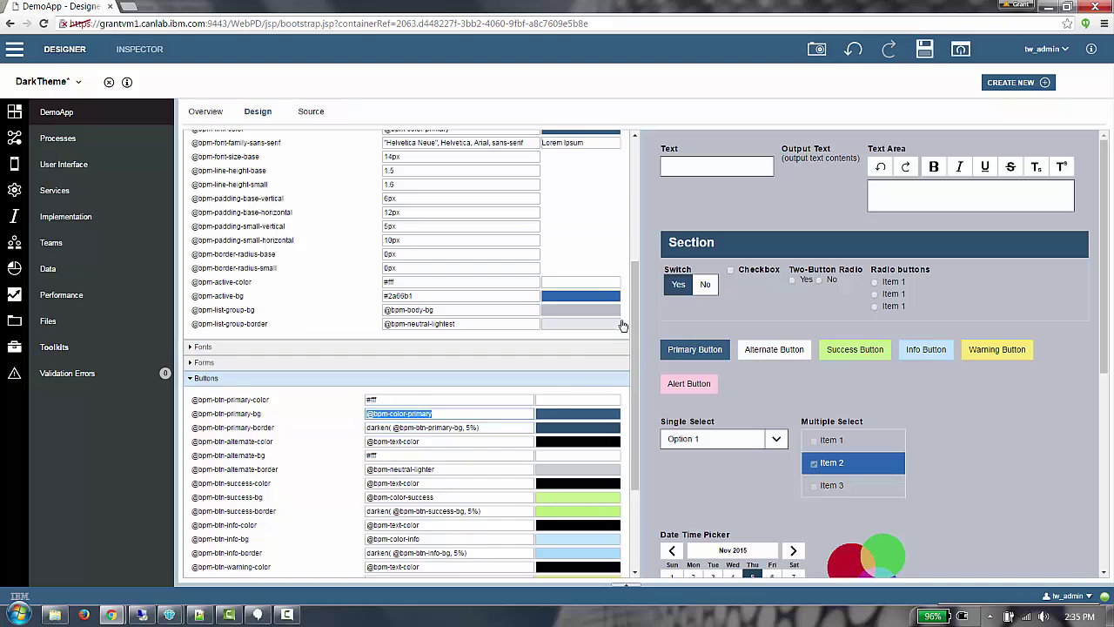
{"action": "left_click_drag", "start_coordinate": [635, 319], "coordinate": [642, 255]}
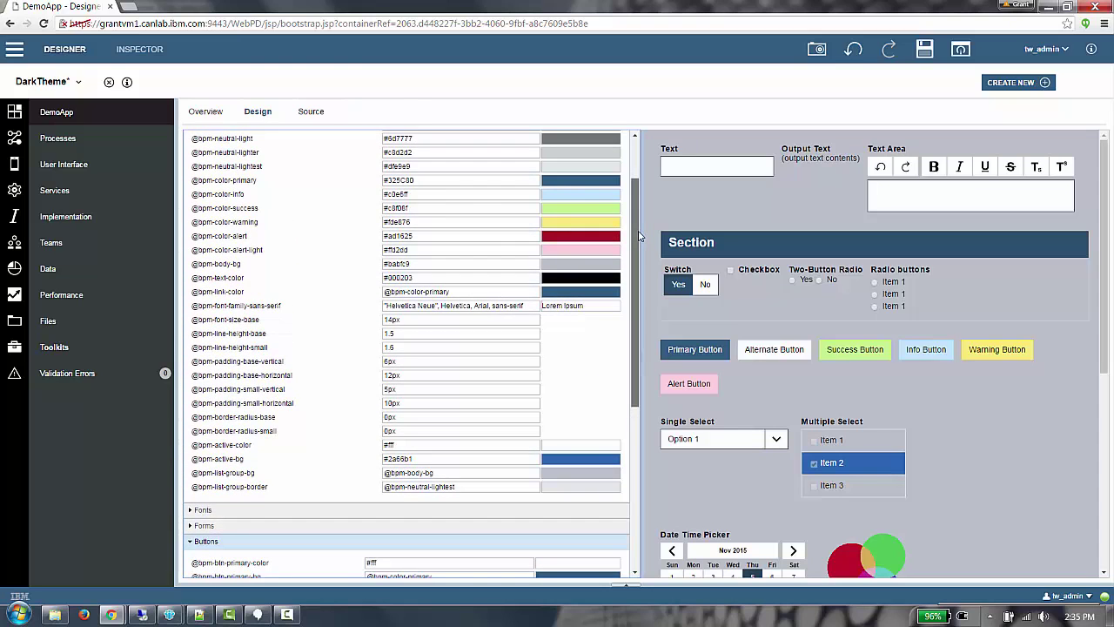
{"action": "left_click_drag", "start_coordinate": [639, 233], "coordinate": [638, 189]}
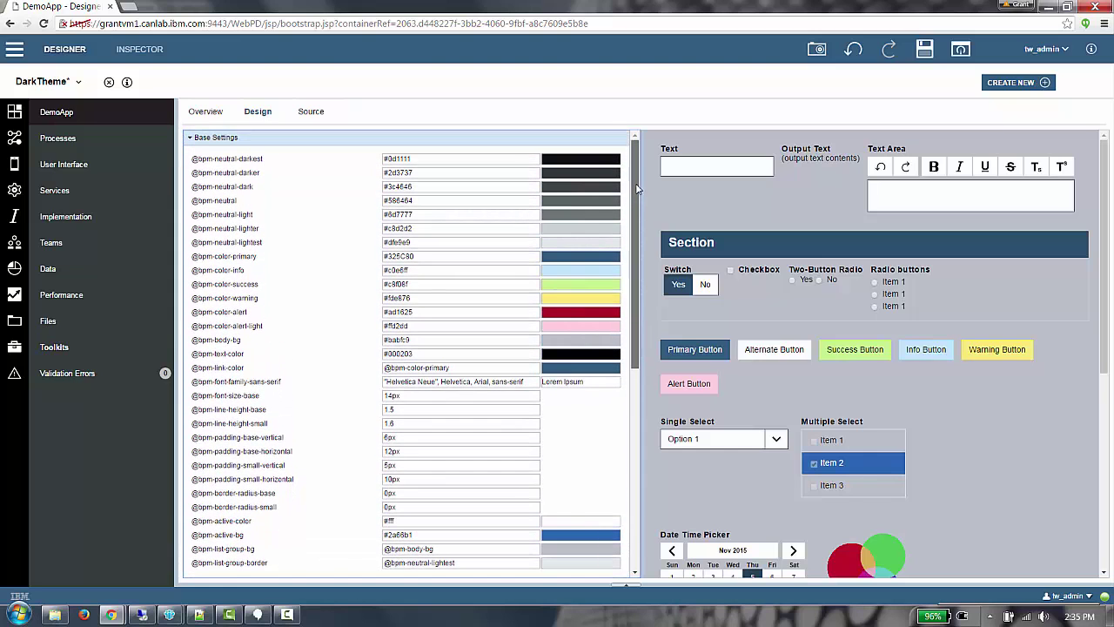
{"action": "left_click", "coordinate": [562, 257]}
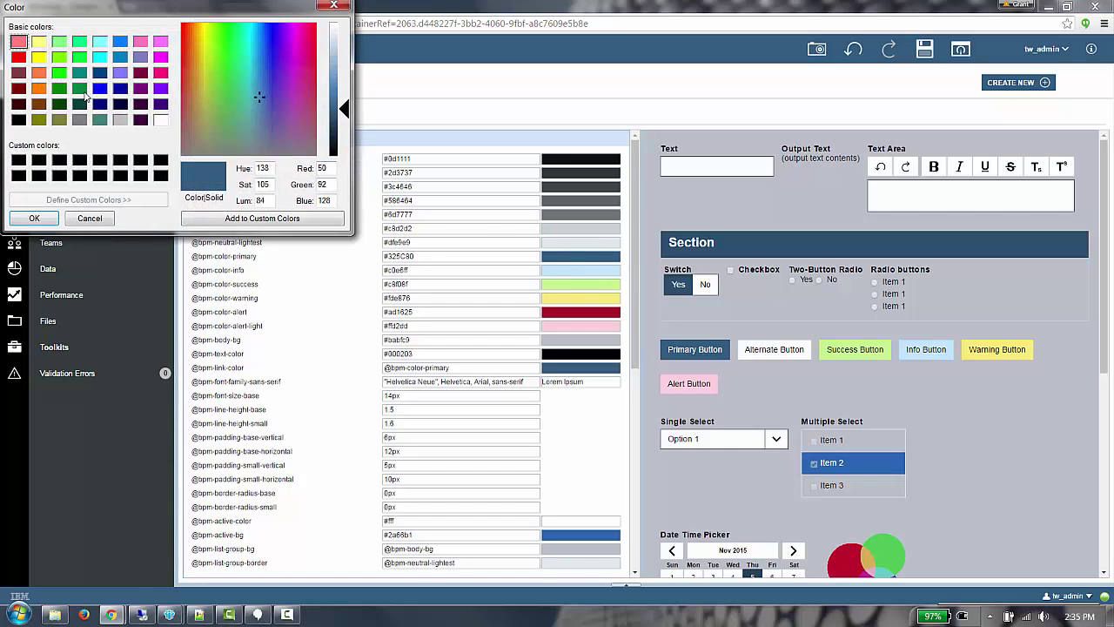
{"action": "left_click", "coordinate": [19, 105]}
{"action": "left_click", "coordinate": [34, 219]}
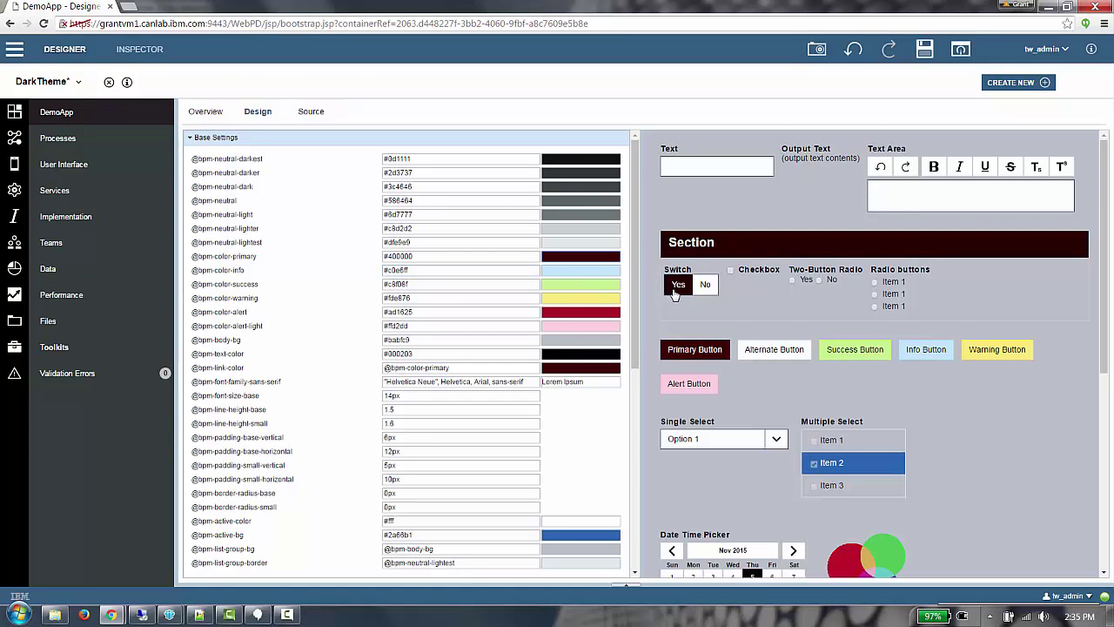
{"action": "mouse_move", "coordinate": [675, 293]}
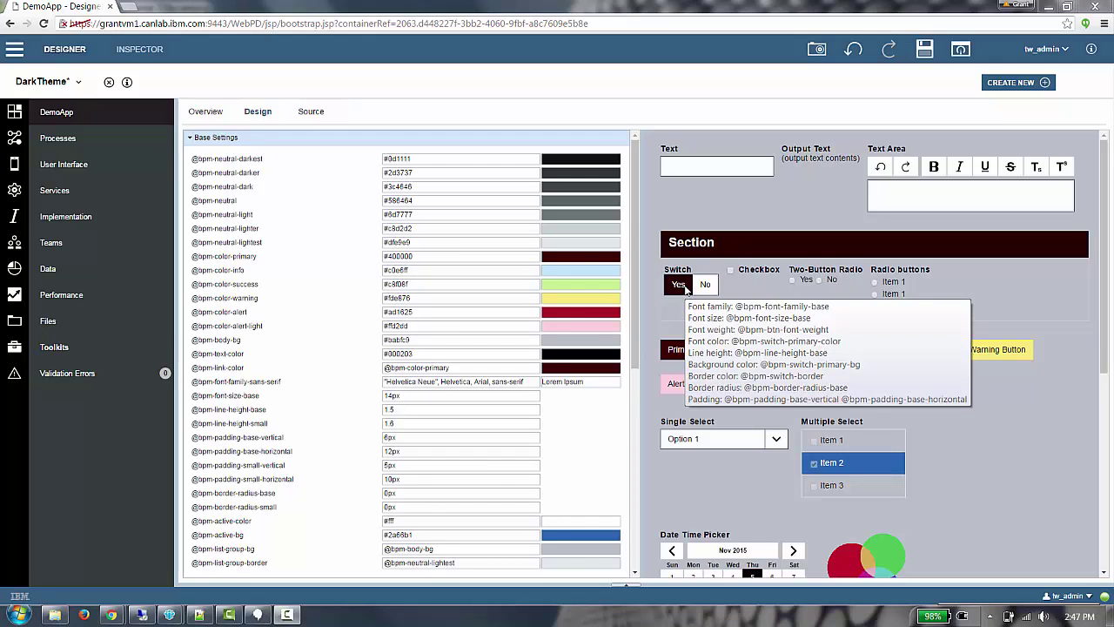
{"action": "mouse_move", "coordinate": [670, 152]}
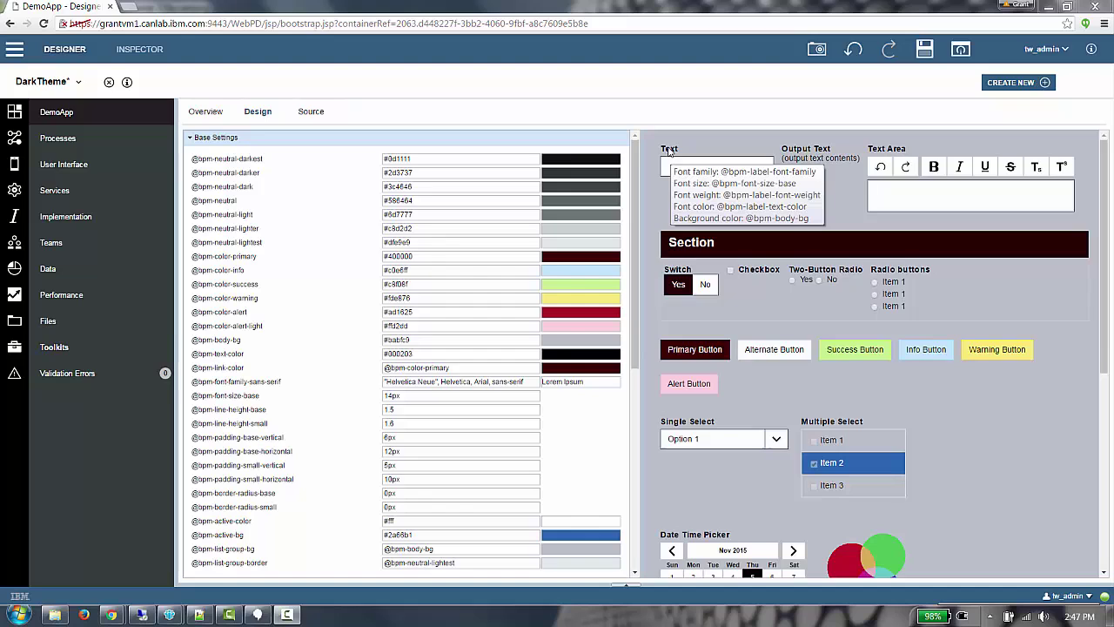
{"action": "left_click", "coordinate": [391, 396]}
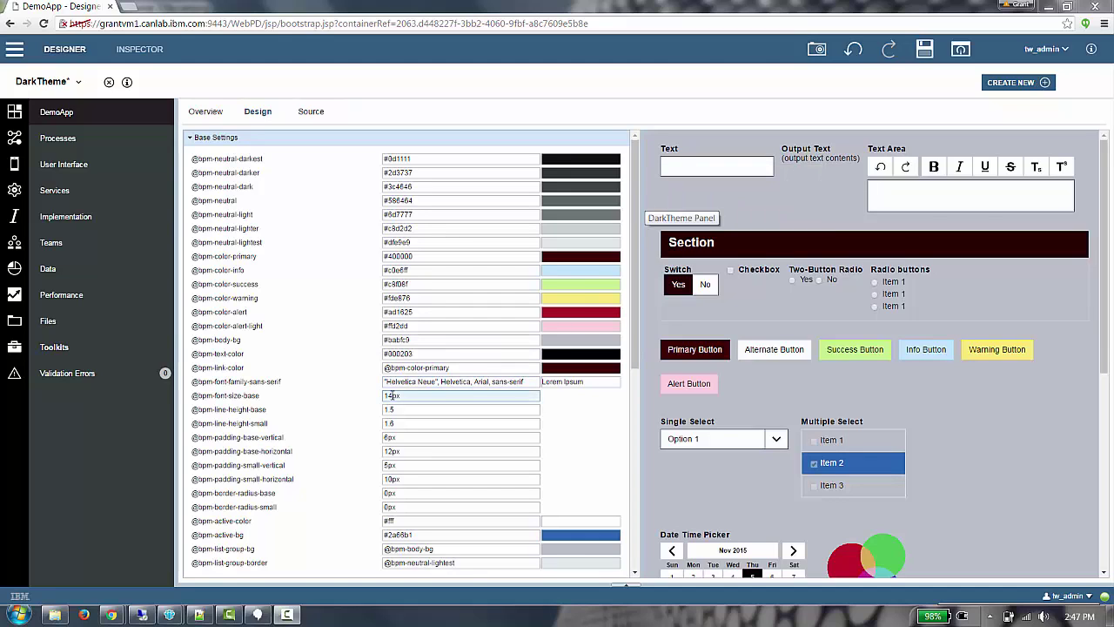
{"action": "key", "text": "BackSpace"}
{"action": "type", "text": "8"}
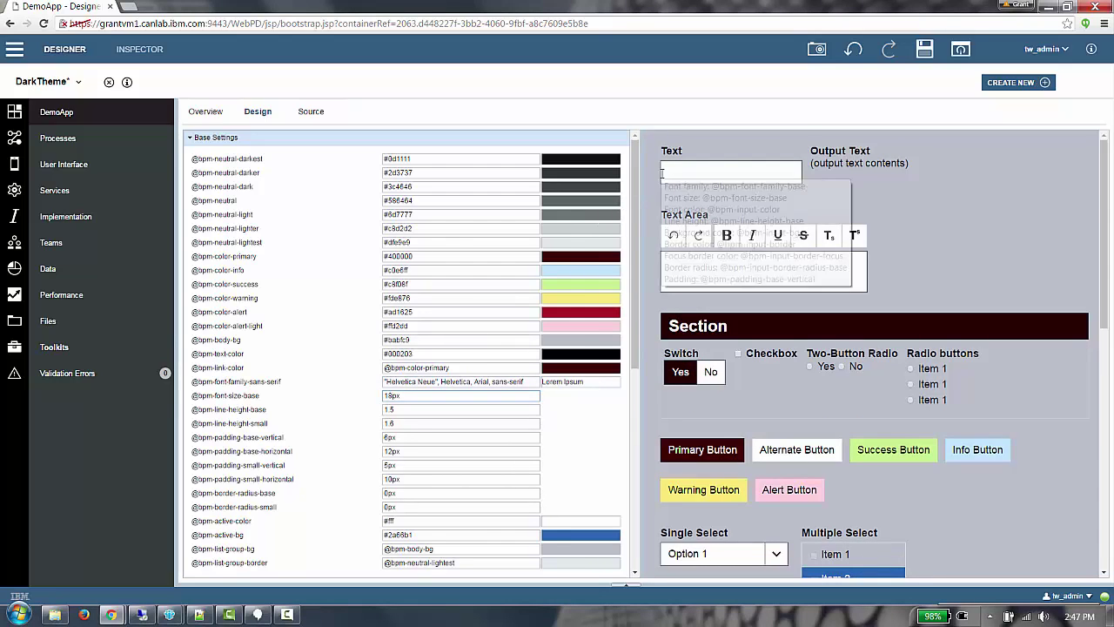
{"action": "left_click", "coordinate": [388, 494]}
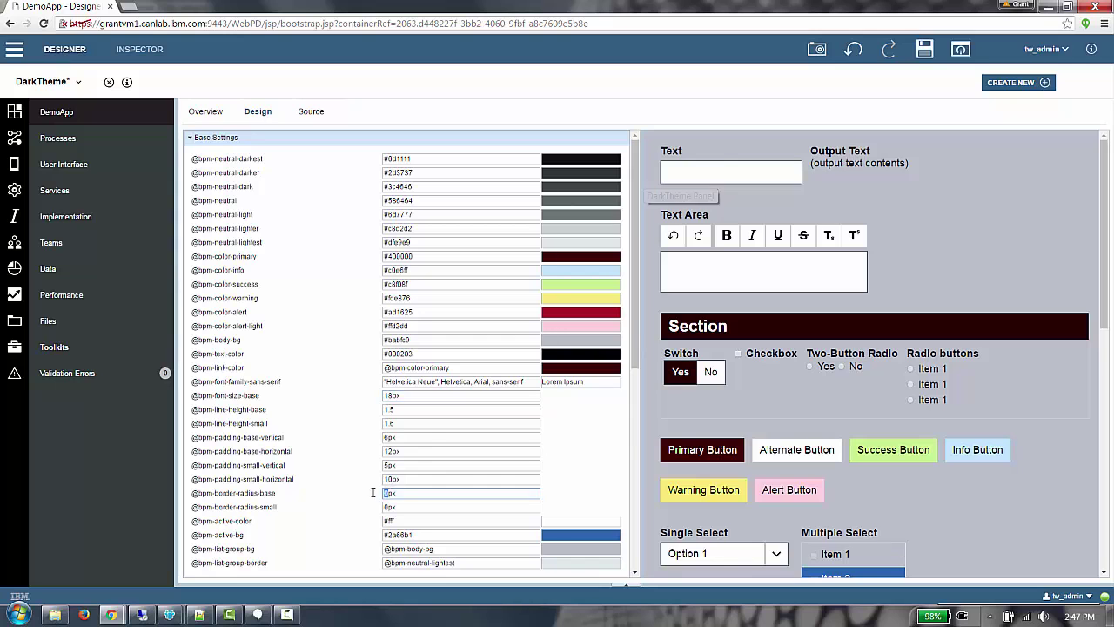
{"action": "key", "text": "BackSpace"}
{"action": "type", "text": "8"}
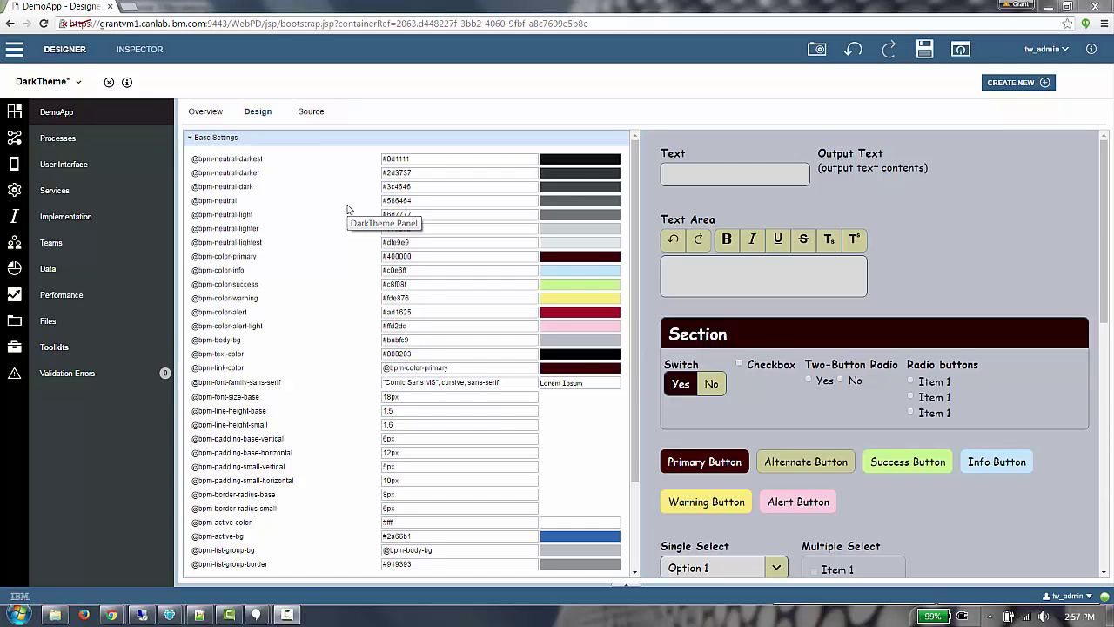
Step: Inspect the theme's LESS source code and return to the design view
{"action": "left_click", "coordinate": [311, 112]}
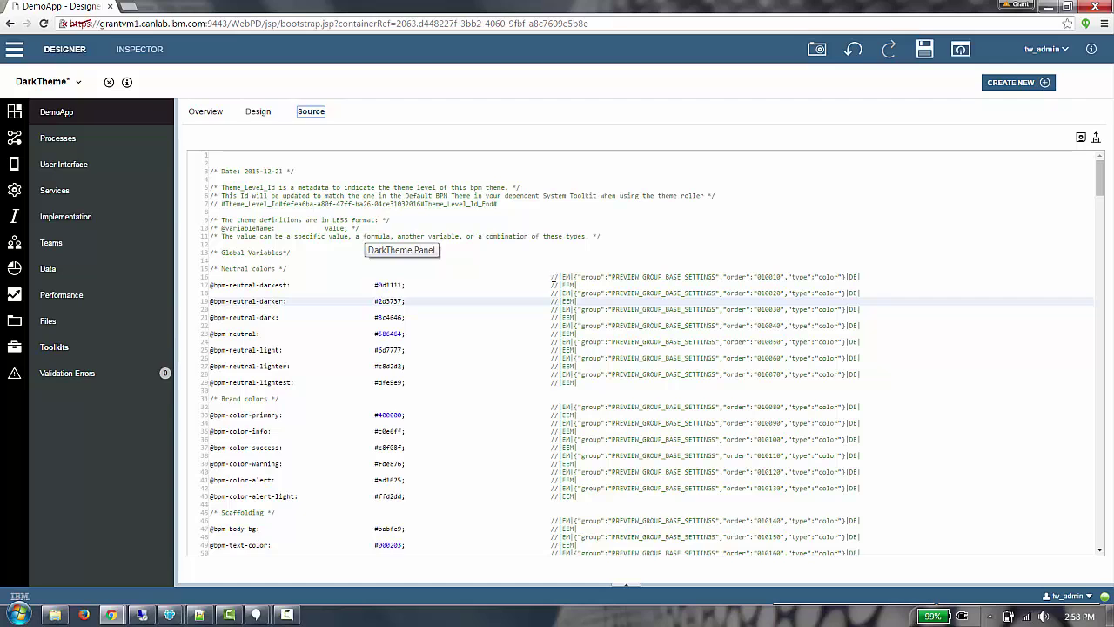
{"action": "left_click", "coordinate": [258, 113]}
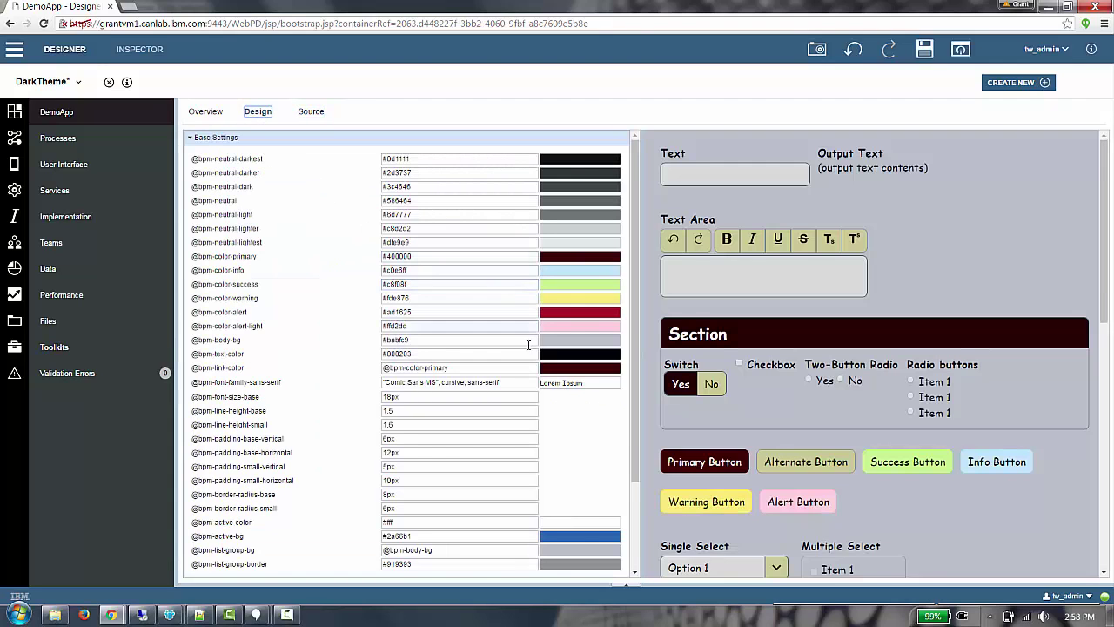
{"action": "left_click", "coordinate": [564, 383]}
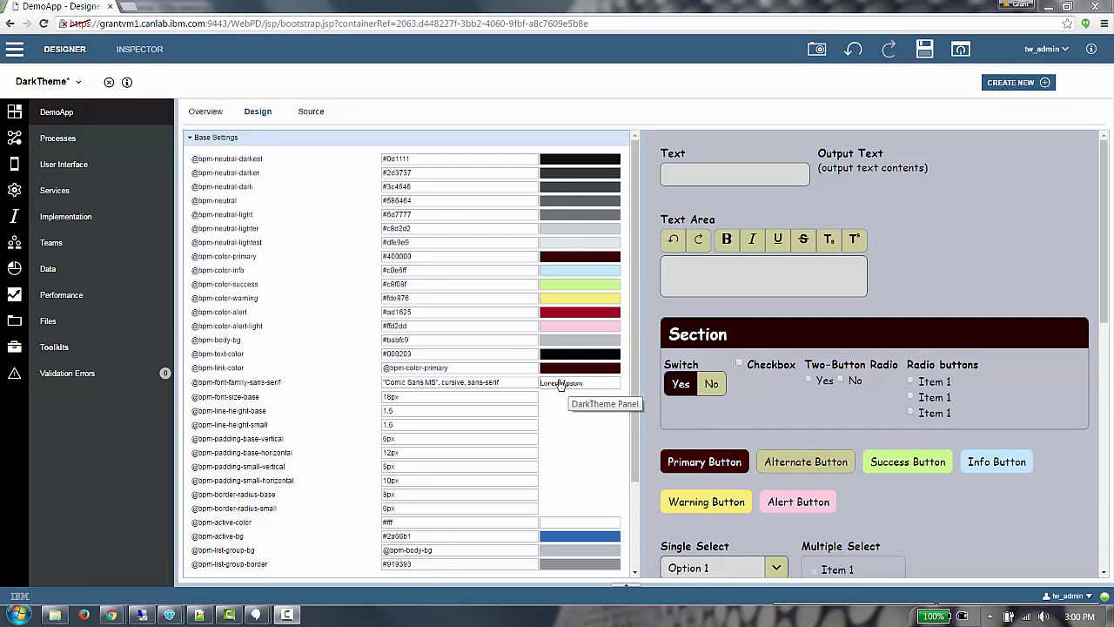
Step: Close DarkTheme with its changes saved and open the Process App Settings
{"action": "left_click", "coordinate": [109, 84]}
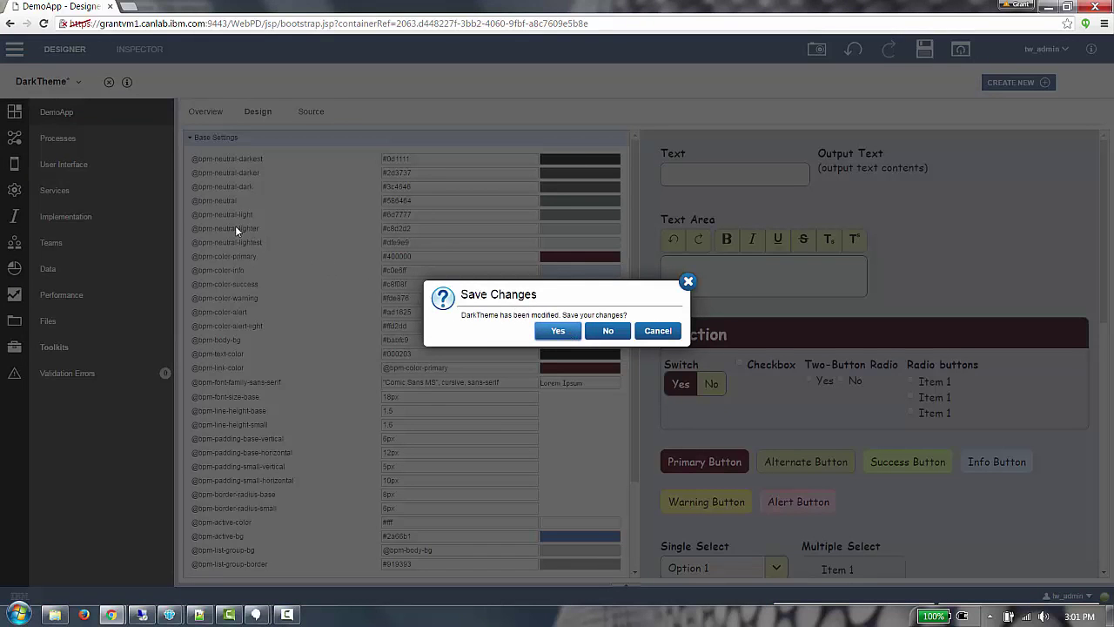
{"action": "key", "text": "Return"}
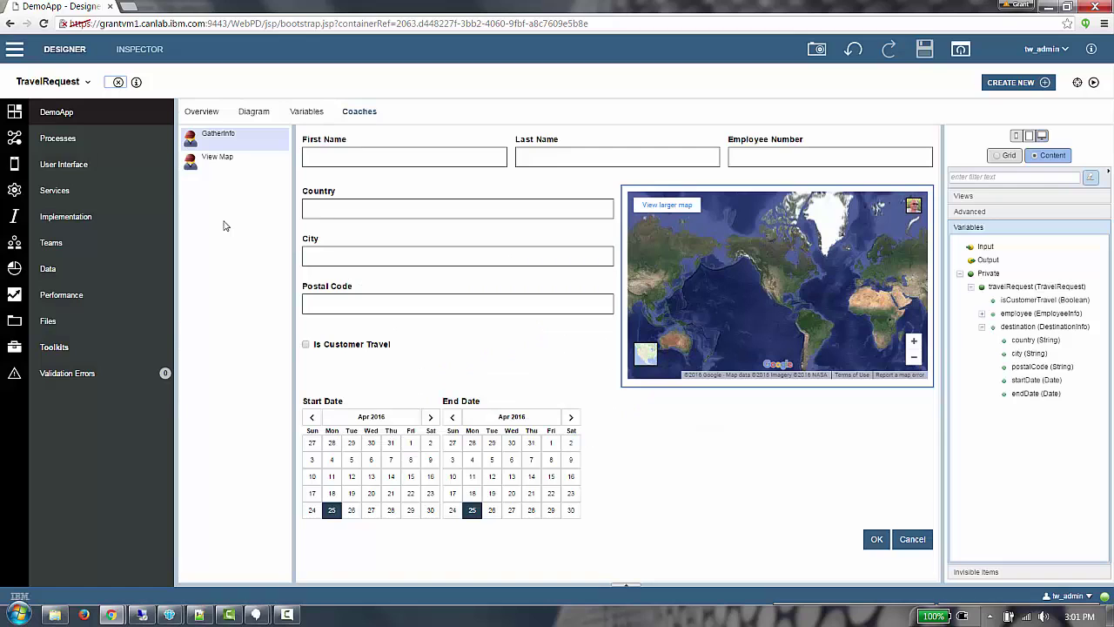
{"action": "left_click", "coordinate": [54, 82]}
{"action": "left_click", "coordinate": [61, 94]}
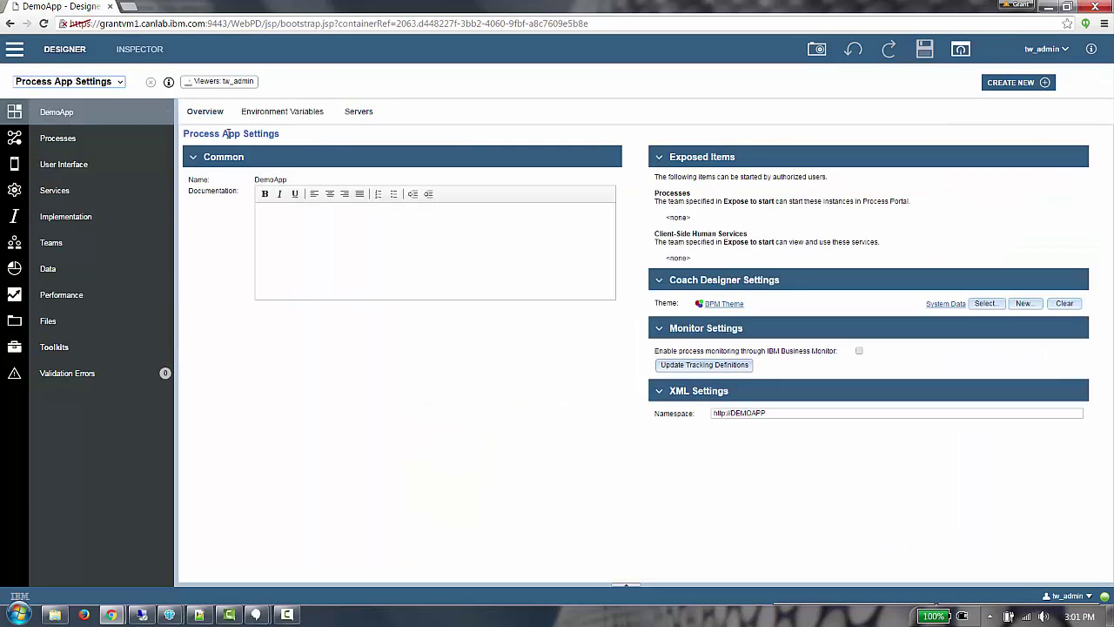
Step: Select DarkTheme as the process app's theme in the Coach Designer Settings and save the settings
{"action": "left_click", "coordinate": [981, 304]}
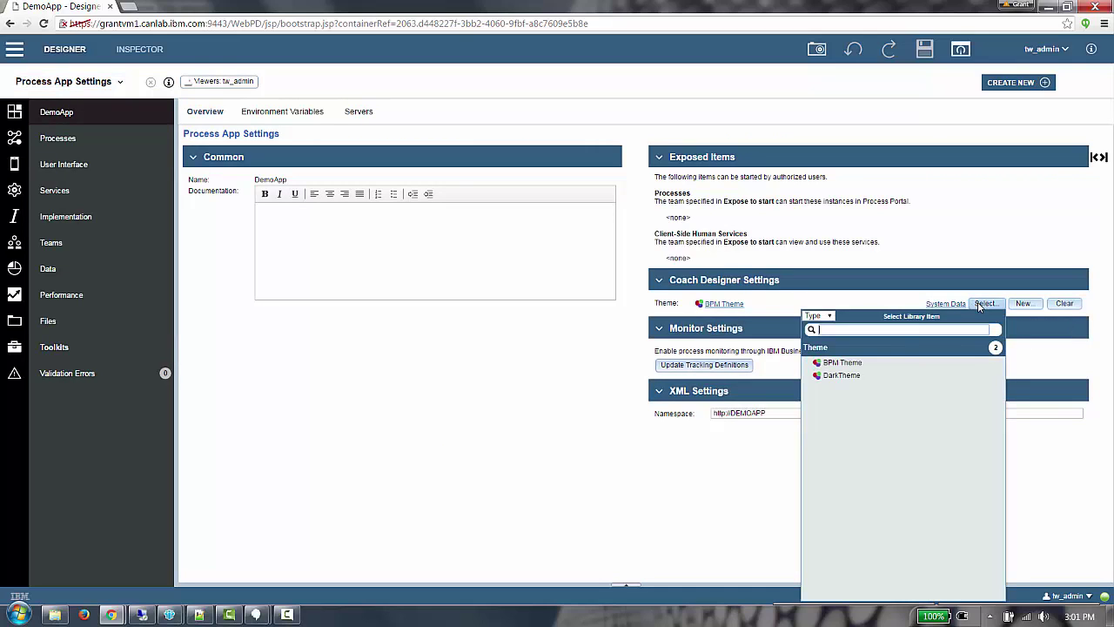
{"action": "left_click", "coordinate": [842, 377]}
{"action": "key", "text": "ctrl+s"}
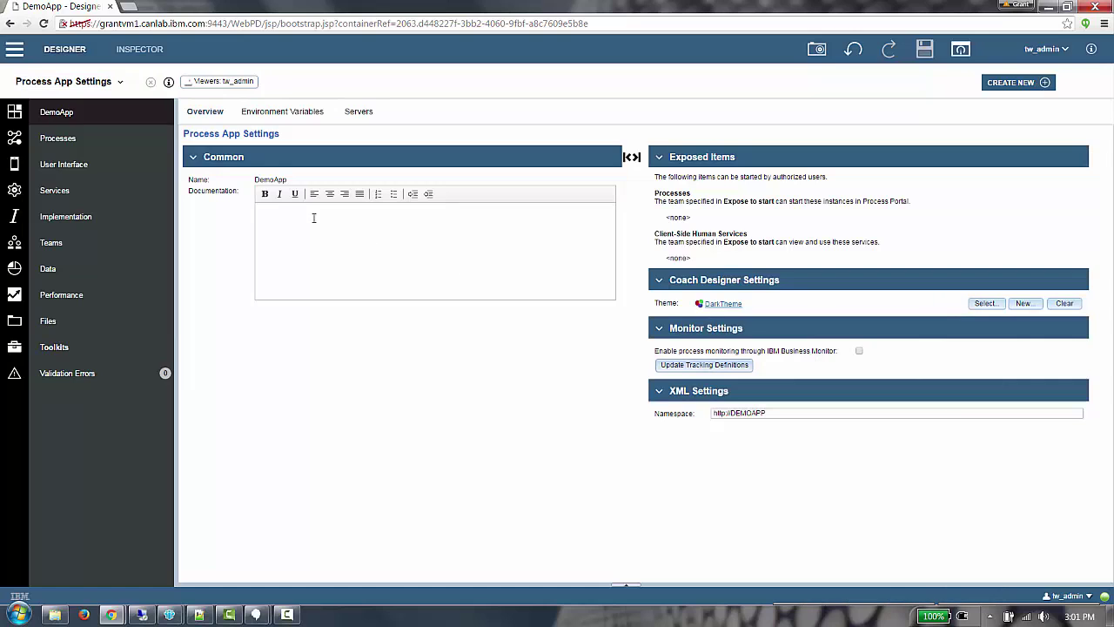
Step: Return to the TravelRequest human service and run it
{"action": "left_click", "coordinate": [105, 87]}
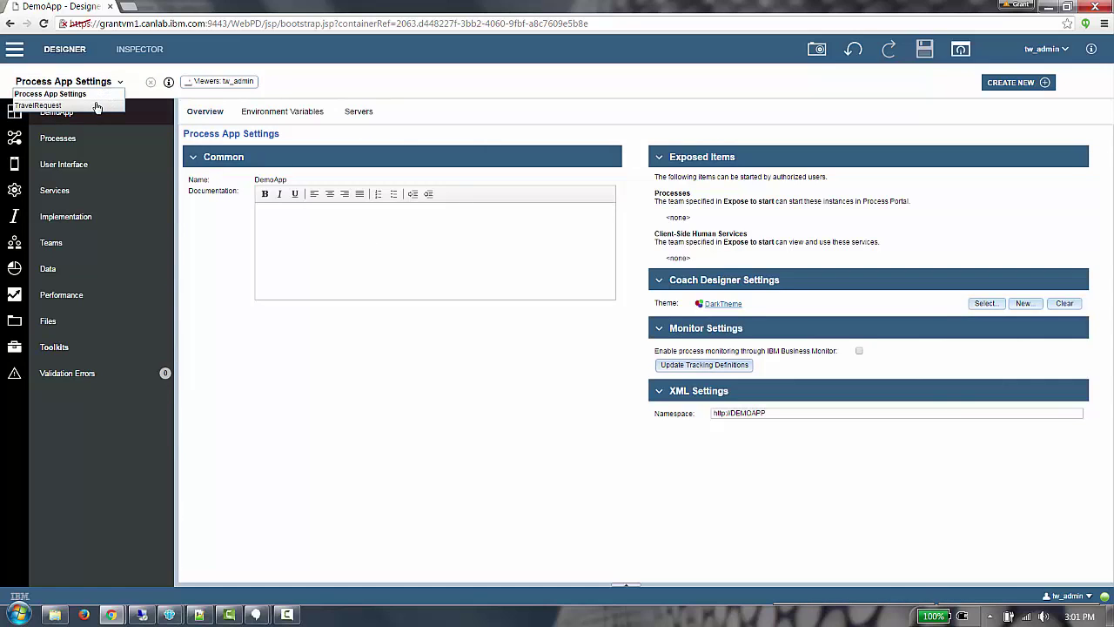
{"action": "left_click", "coordinate": [96, 104]}
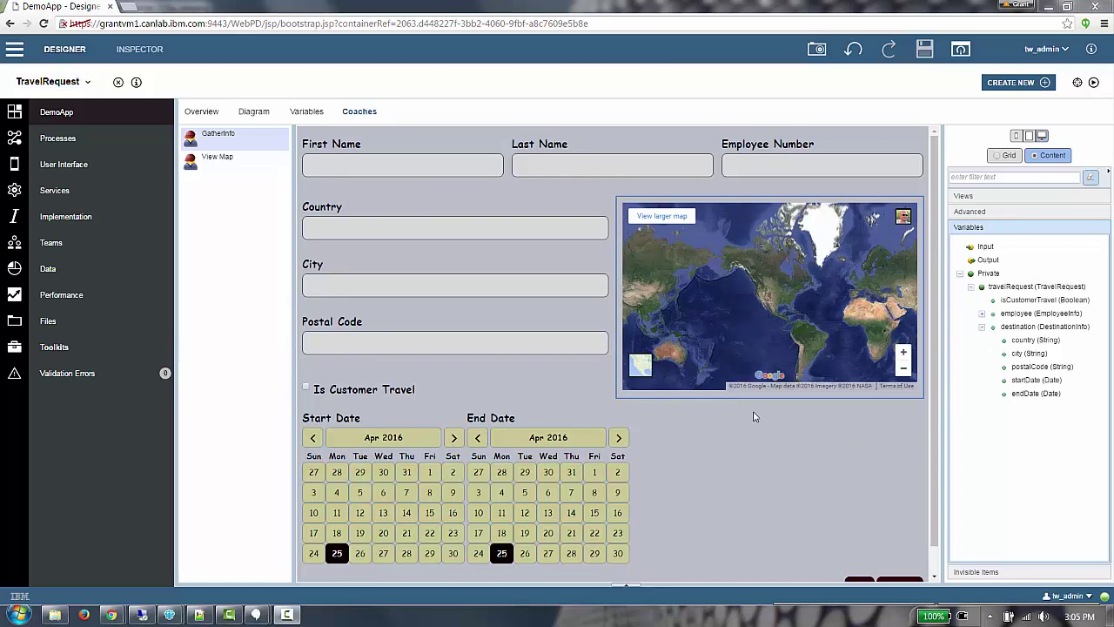
{"action": "left_click", "coordinate": [1095, 83]}
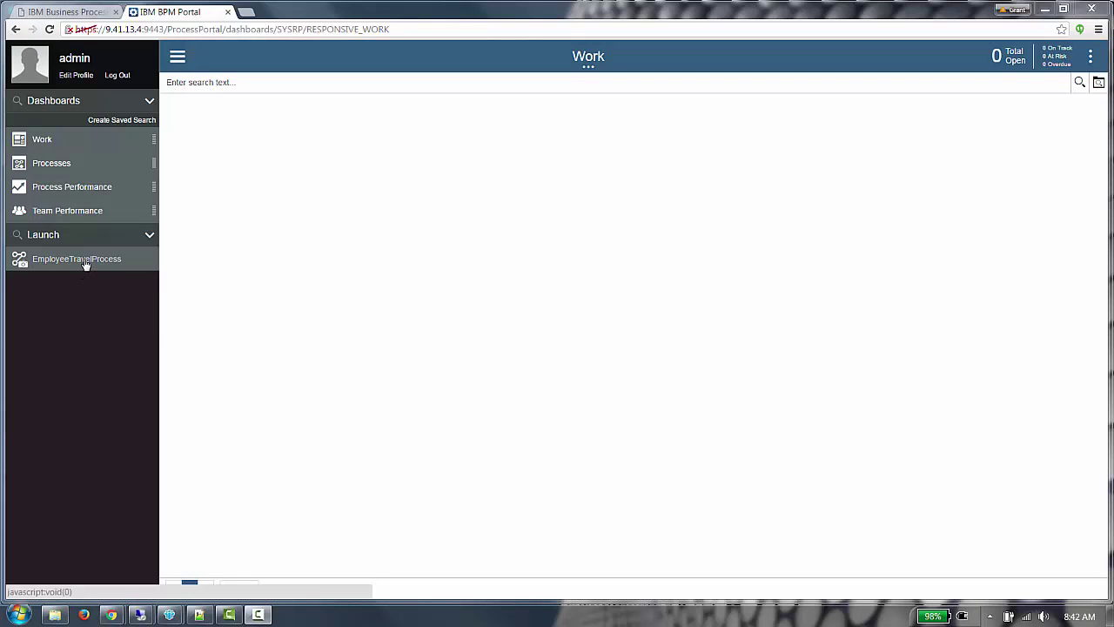
Step: Launch the EmployeeTravelProcess in IBM BPM Process Portal
{"action": "left_click", "coordinate": [84, 260]}
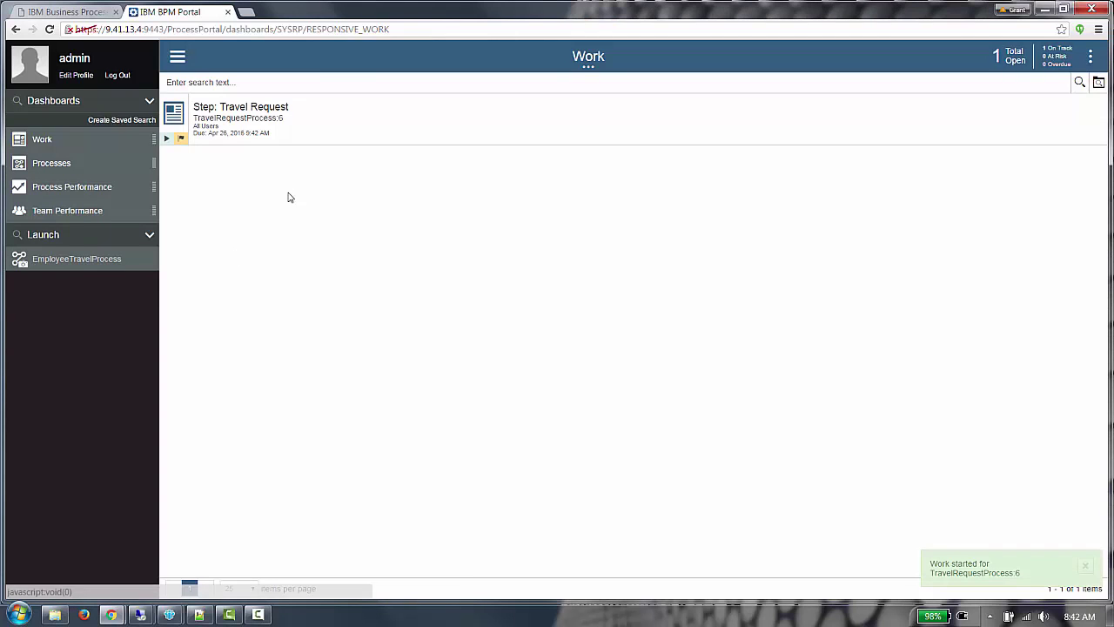
Step: Open the Travel Request task of TravelRequestProcess:6 and complete it with the form left unfilled
{"action": "left_click", "coordinate": [255, 110]}
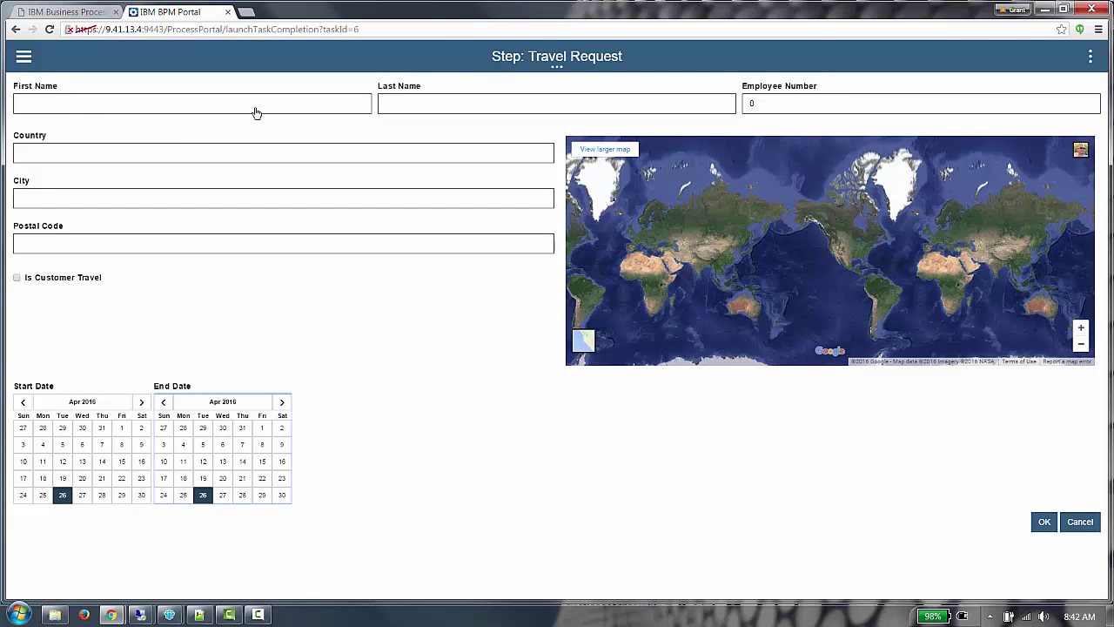
{"action": "left_click", "coordinate": [1045, 524]}
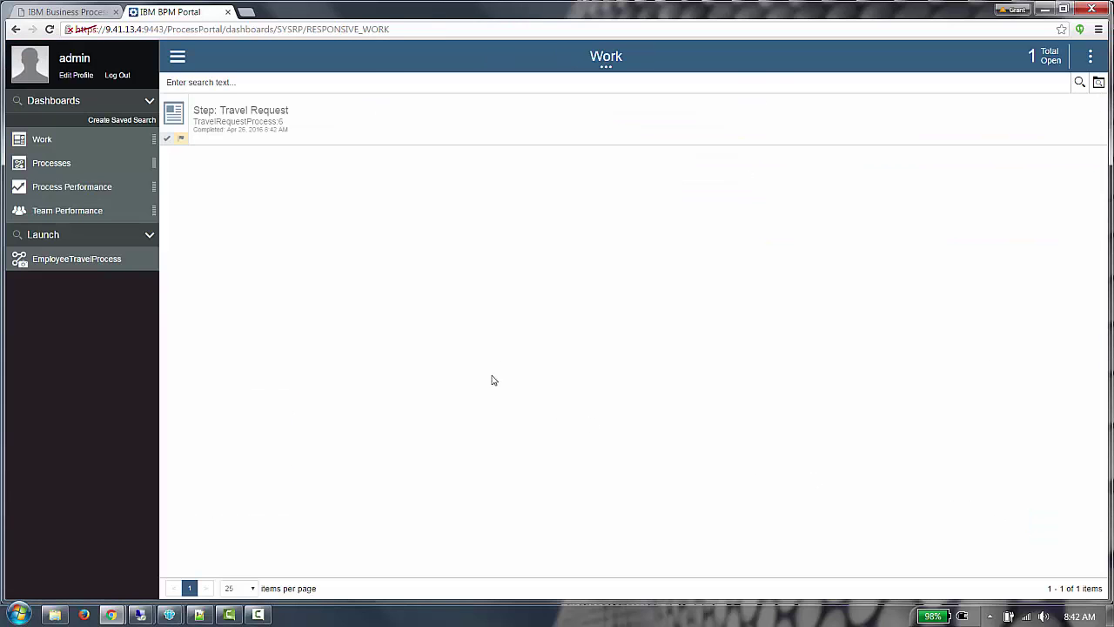
Step: In Process Center, install snapshot snap1 of DummyPA to the bpm8570 (procserv) server and expand its installation details
{"action": "left_click", "coordinate": [70, 12]}
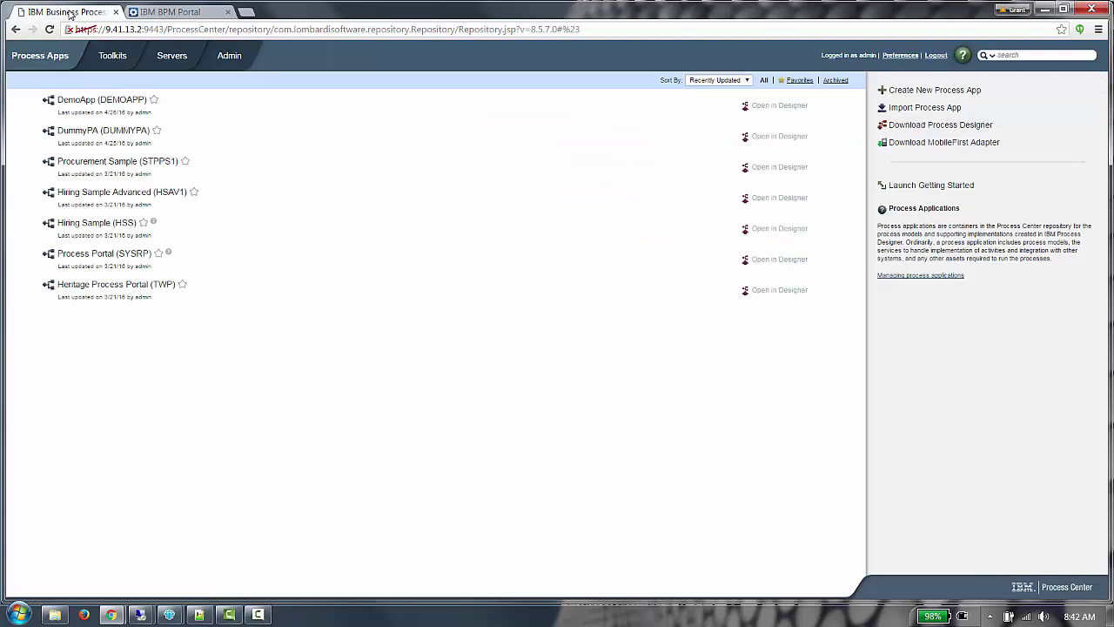
{"action": "left_click", "coordinate": [100, 134]}
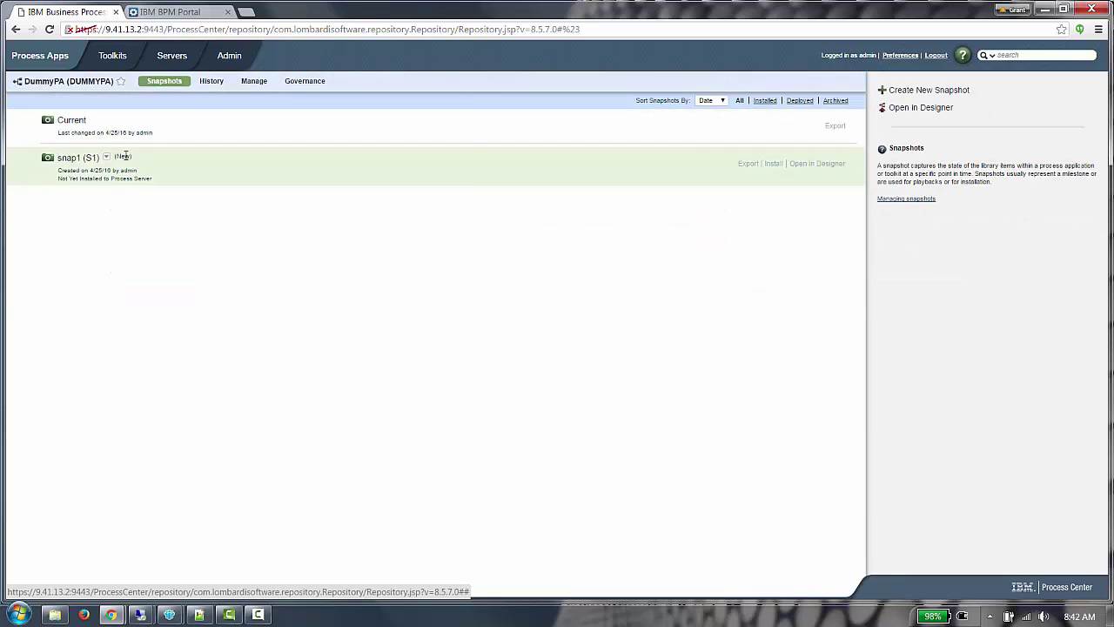
{"action": "left_click", "coordinate": [773, 165]}
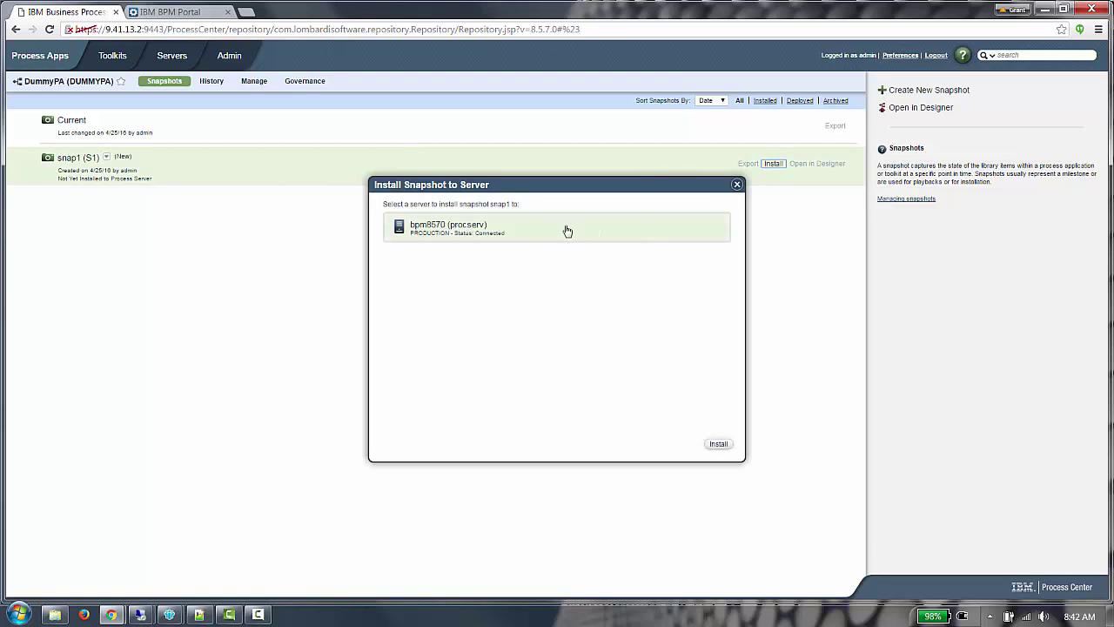
{"action": "left_click", "coordinate": [470, 231]}
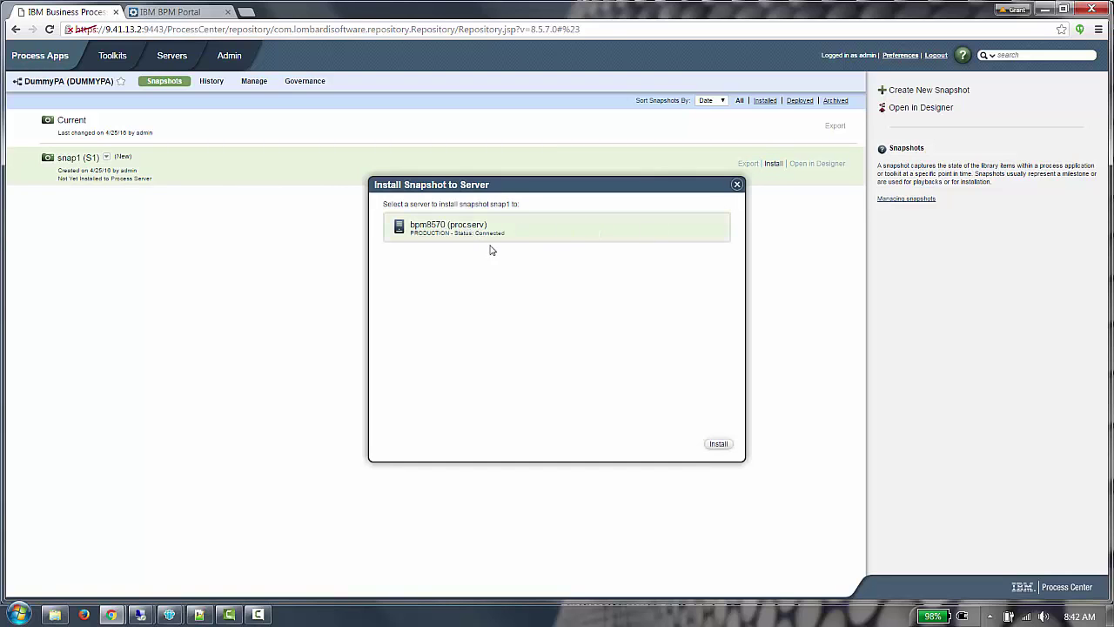
{"action": "left_click", "coordinate": [718, 444]}
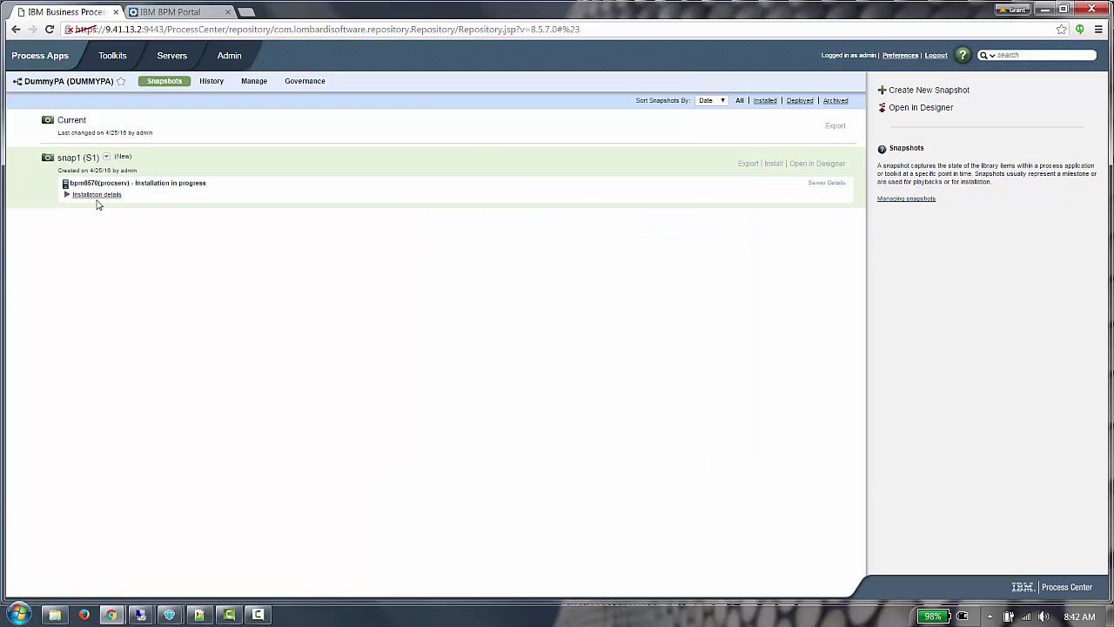
{"action": "left_click", "coordinate": [69, 195]}
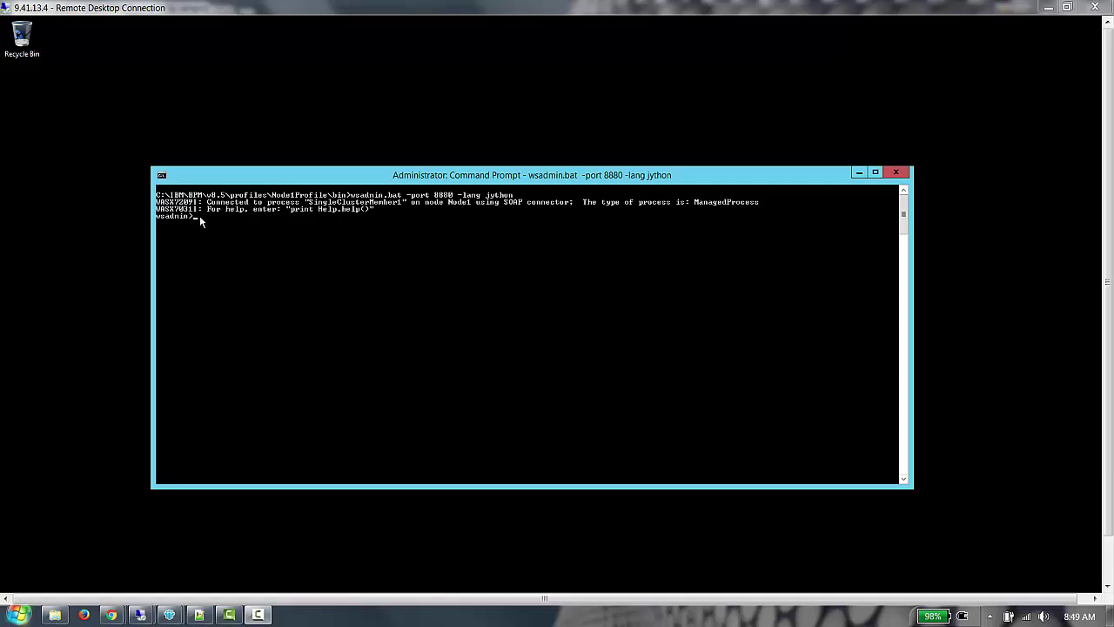
Step: In the remote server's wsadmin prompt, run the pasted AdminTask.BPMUpdateTheme command applying DarkTheme from THEMETK snapshot S1 to DEMOAPP snapshot S3
{"action": "right_click", "coordinate": [200, 219]}
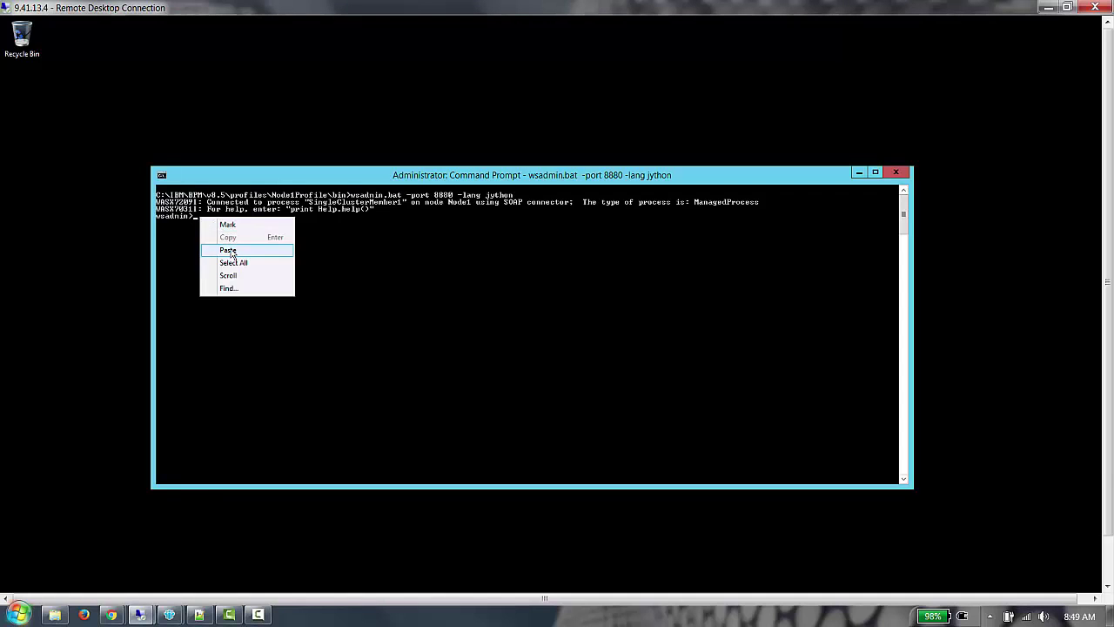
{"action": "left_click", "coordinate": [230, 252]}
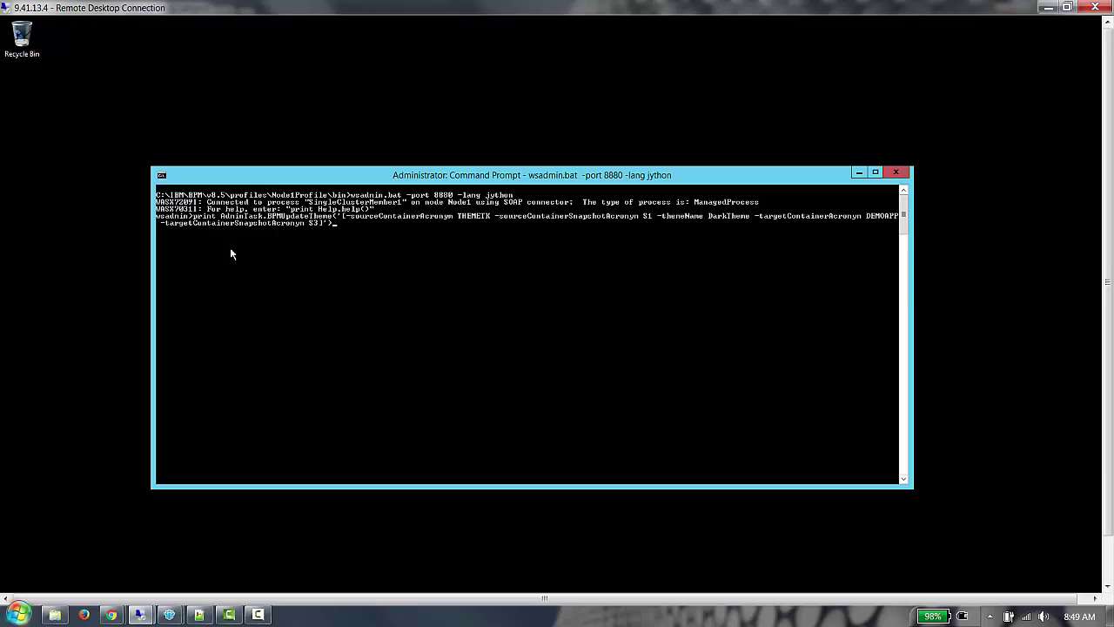
{"action": "key", "text": "Return"}
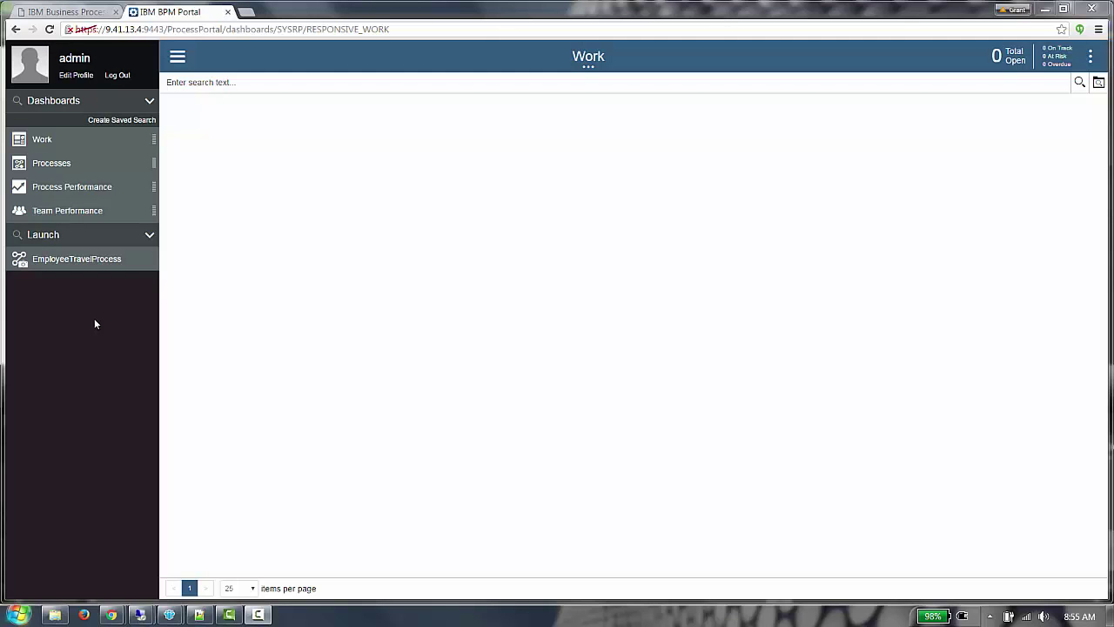
Step: Launch a new EmployeeTravelProcess instance in Process Portal and open its Travel Request task
{"action": "left_click", "coordinate": [82, 261]}
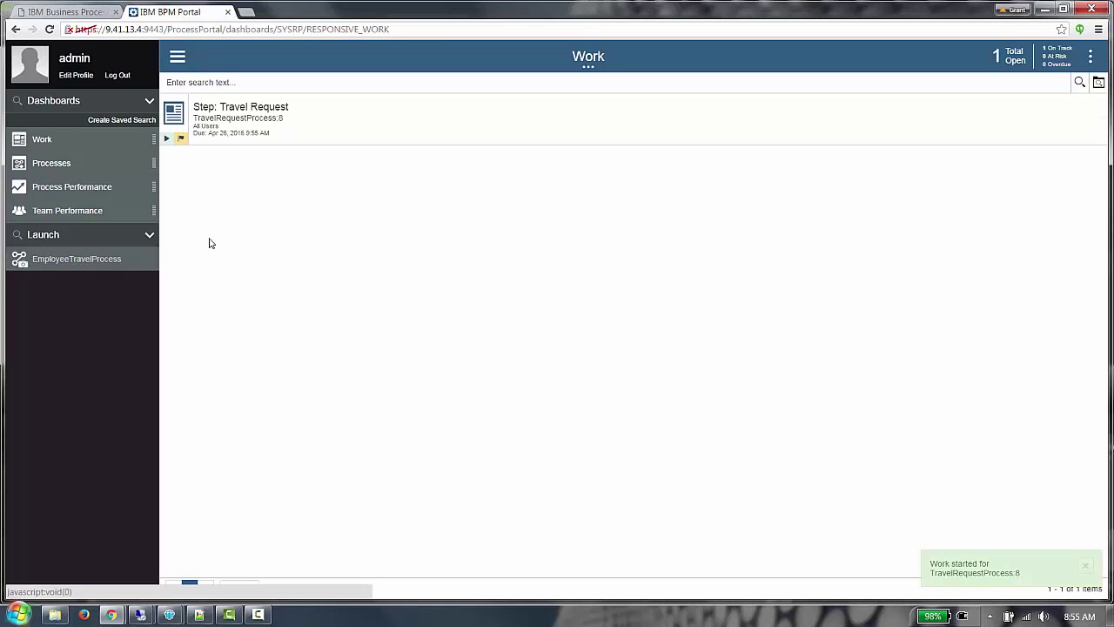
{"action": "left_click", "coordinate": [254, 110]}
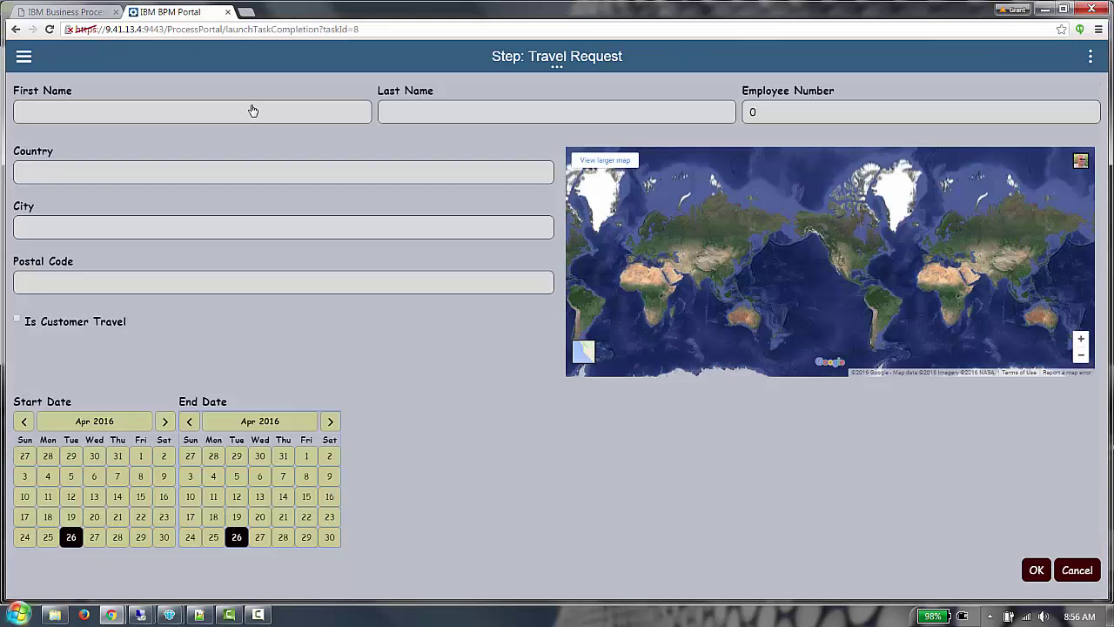